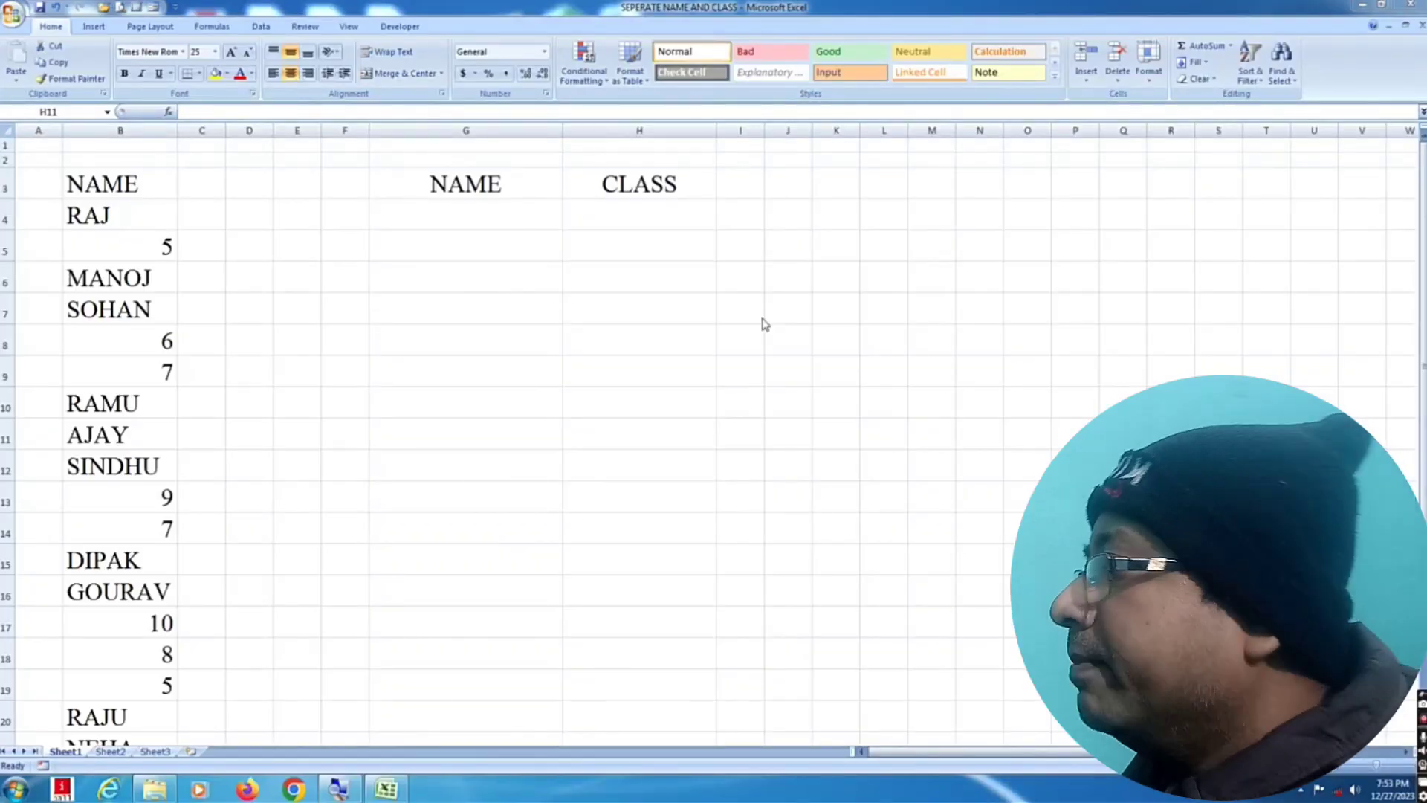
# Point out the empty work area and cell H4 under the CLASS header
pyautogui.click(755, 312)
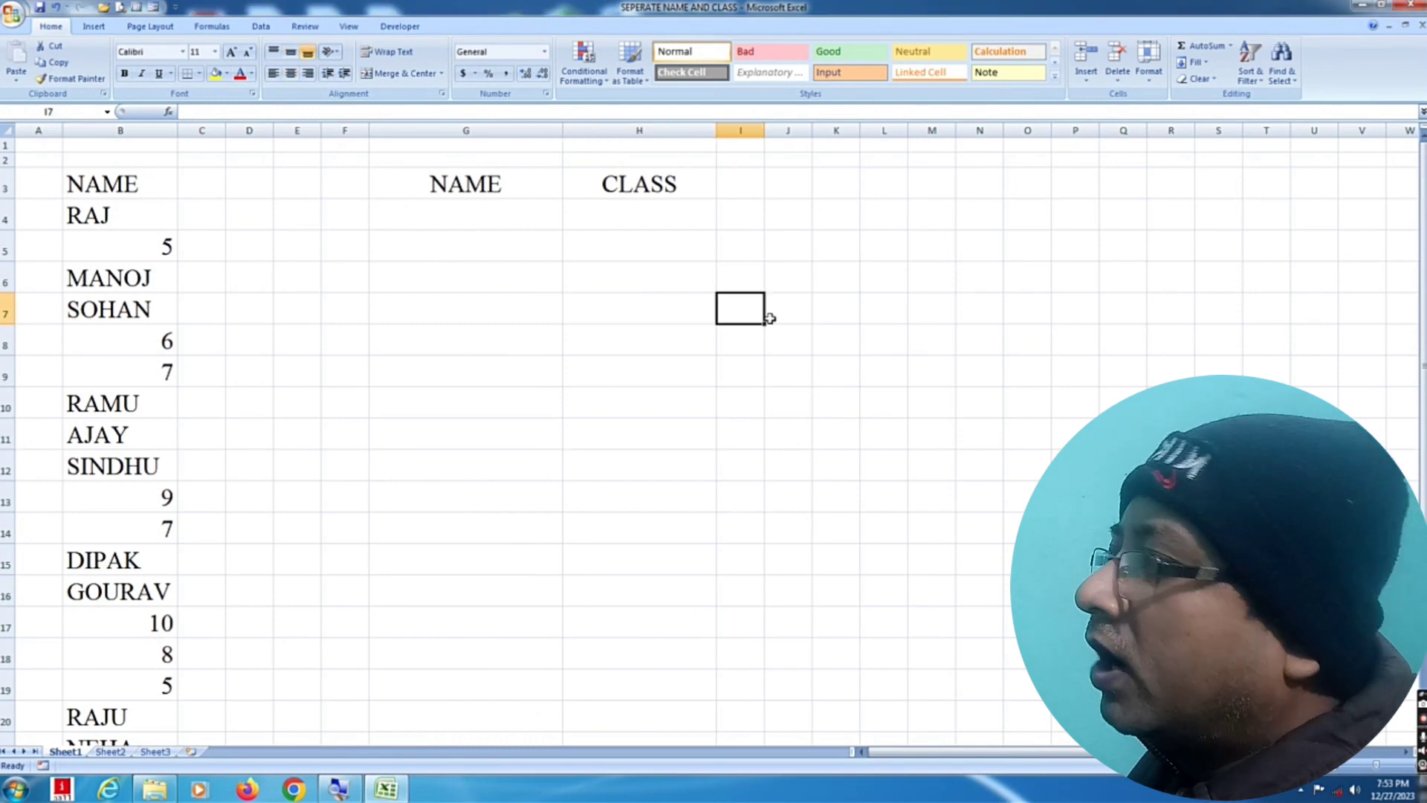
pyautogui.click(801, 379)
pyautogui.click(513, 236)
pyautogui.click(678, 217)
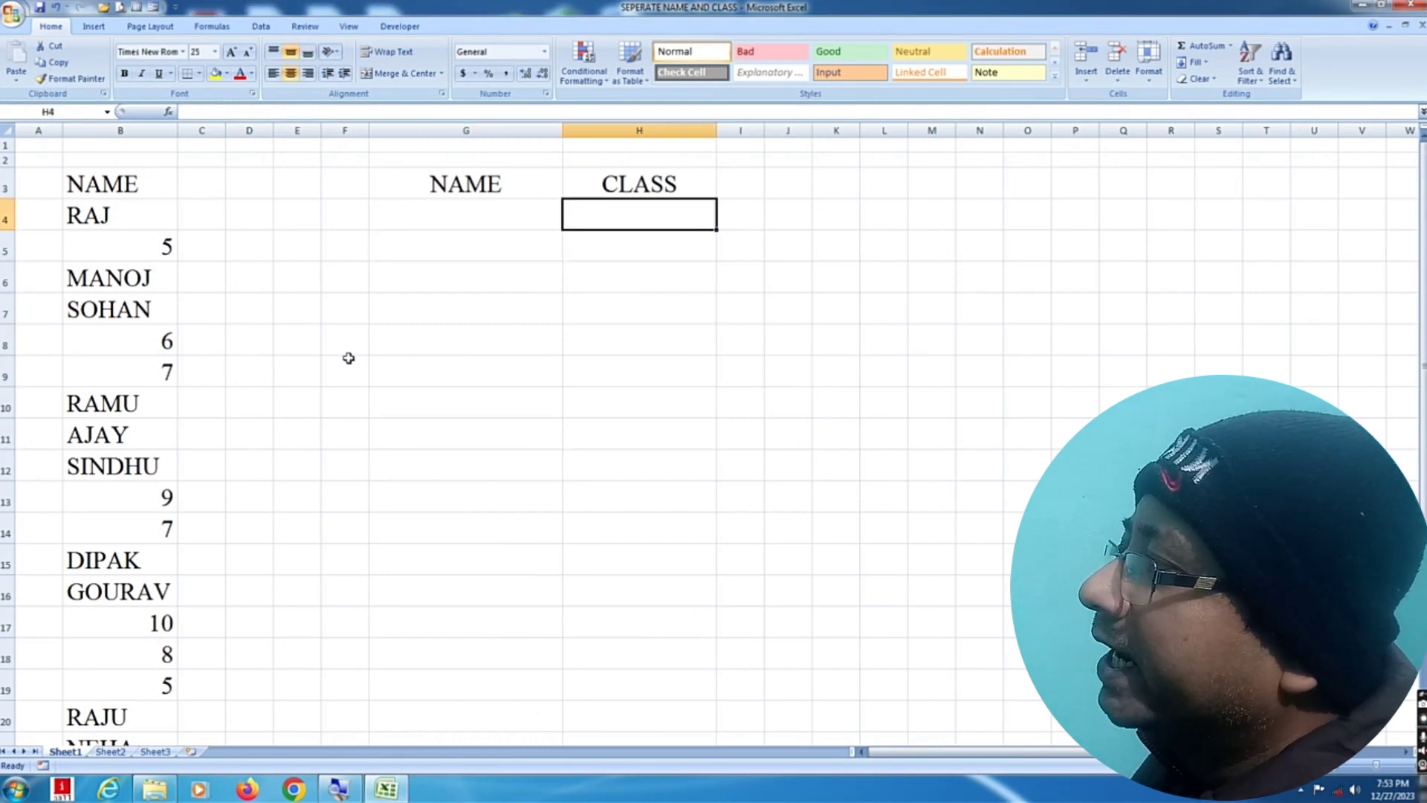
pyautogui.scroll(-4, 207, 414)
pyautogui.scroll(4, 251, 448)
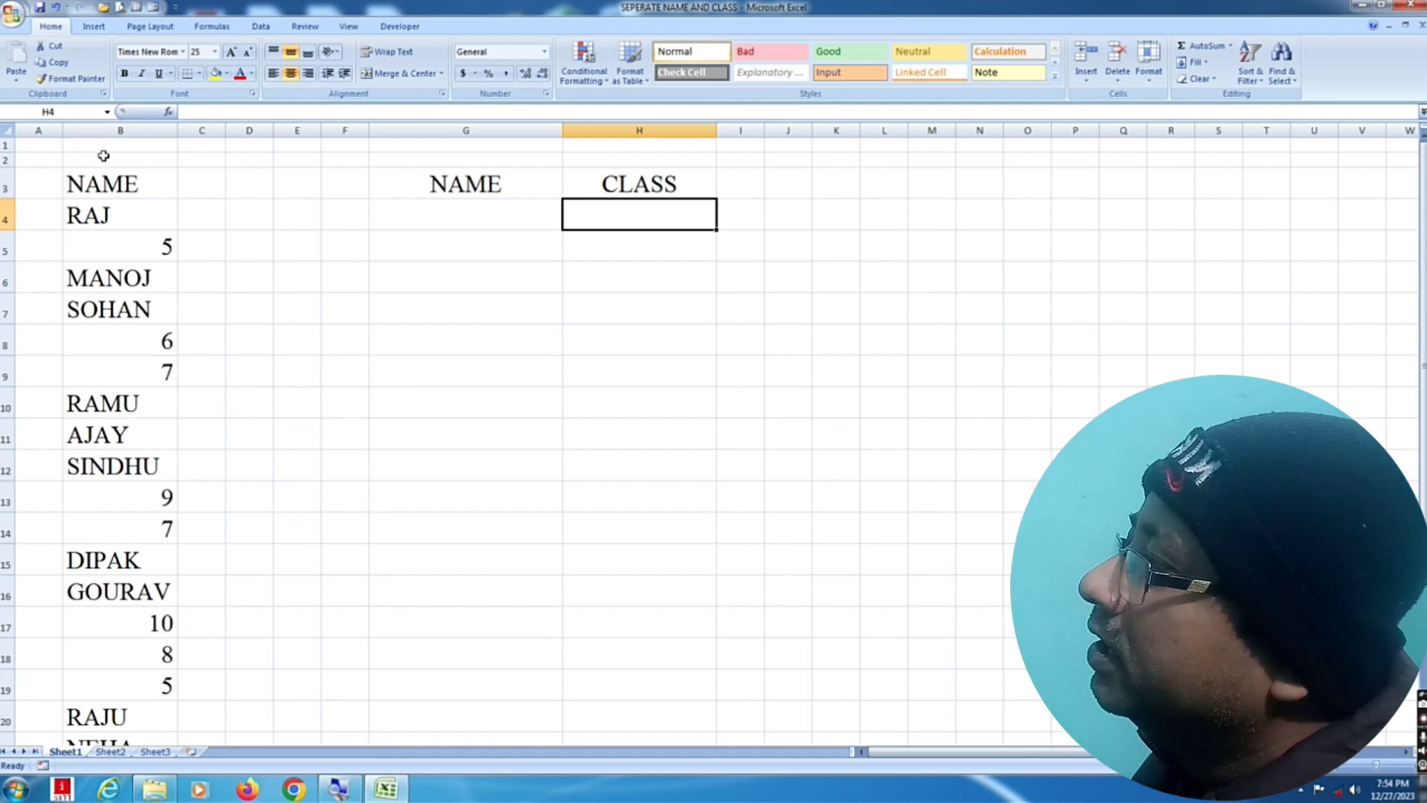
# Point out the mixed column B entries: RAJ, class 5, MANOJ, and classes 6 and 7
pyautogui.click(118, 202)
pyautogui.scroll(-1, 198, 396)
pyautogui.scroll(1, 179, 390)
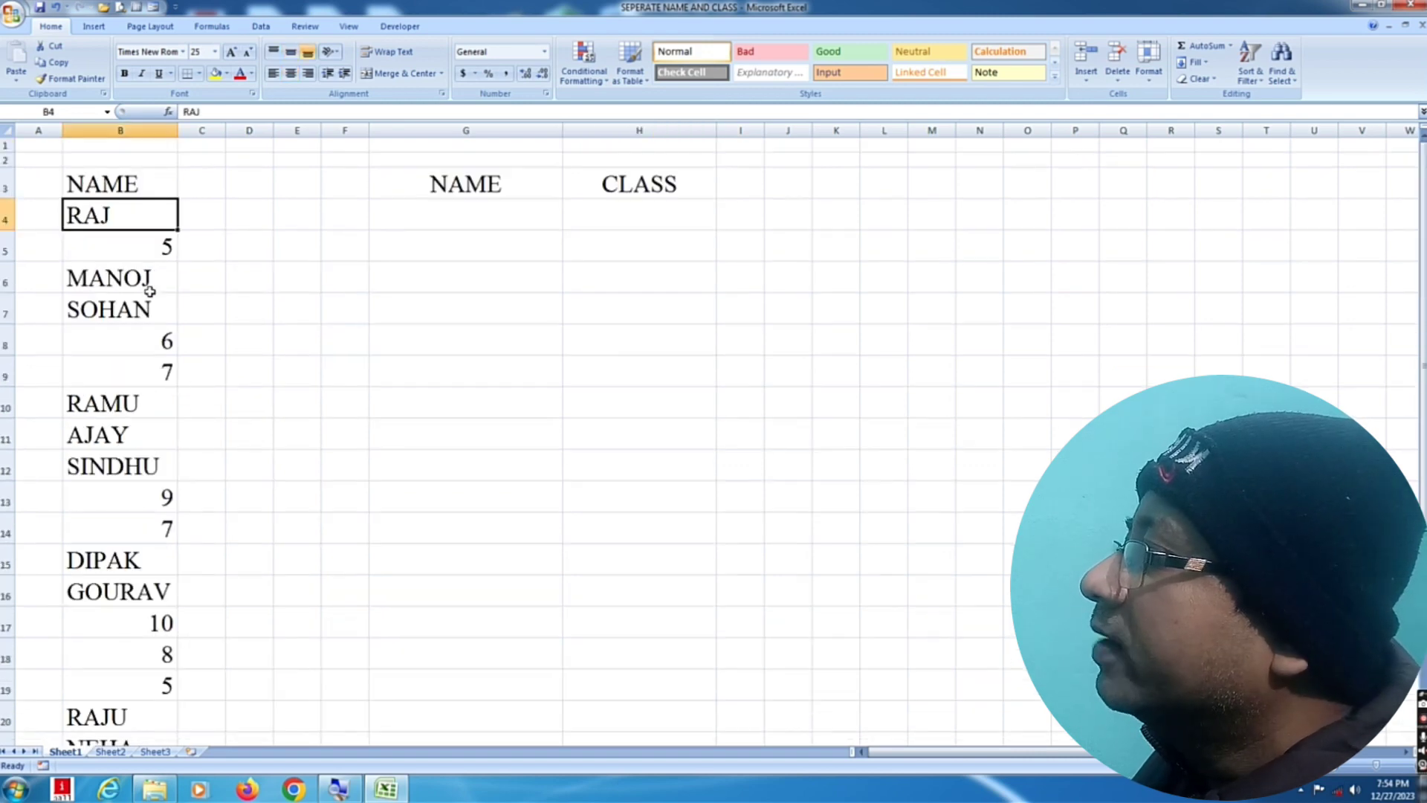
pyautogui.click(183, 371)
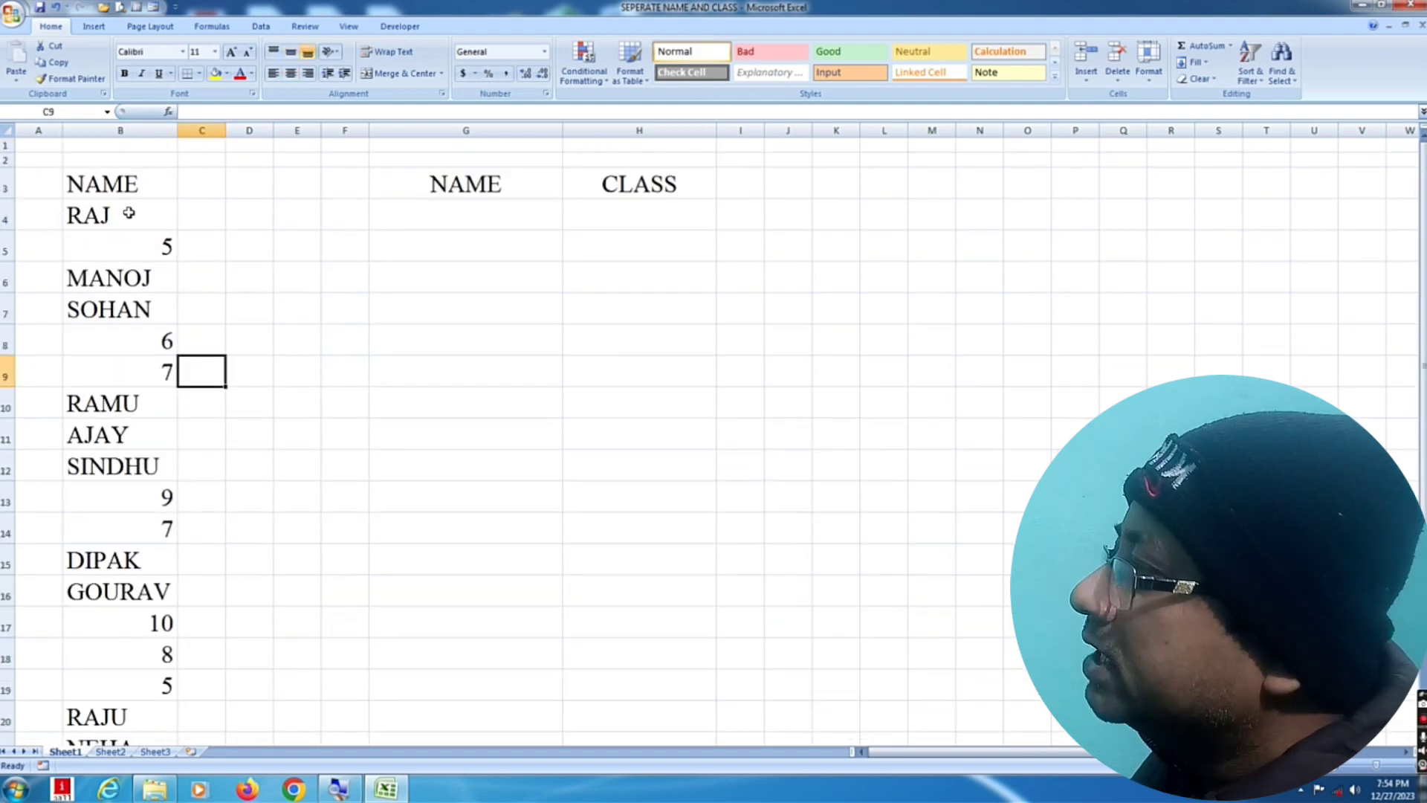
pyautogui.click(171, 211)
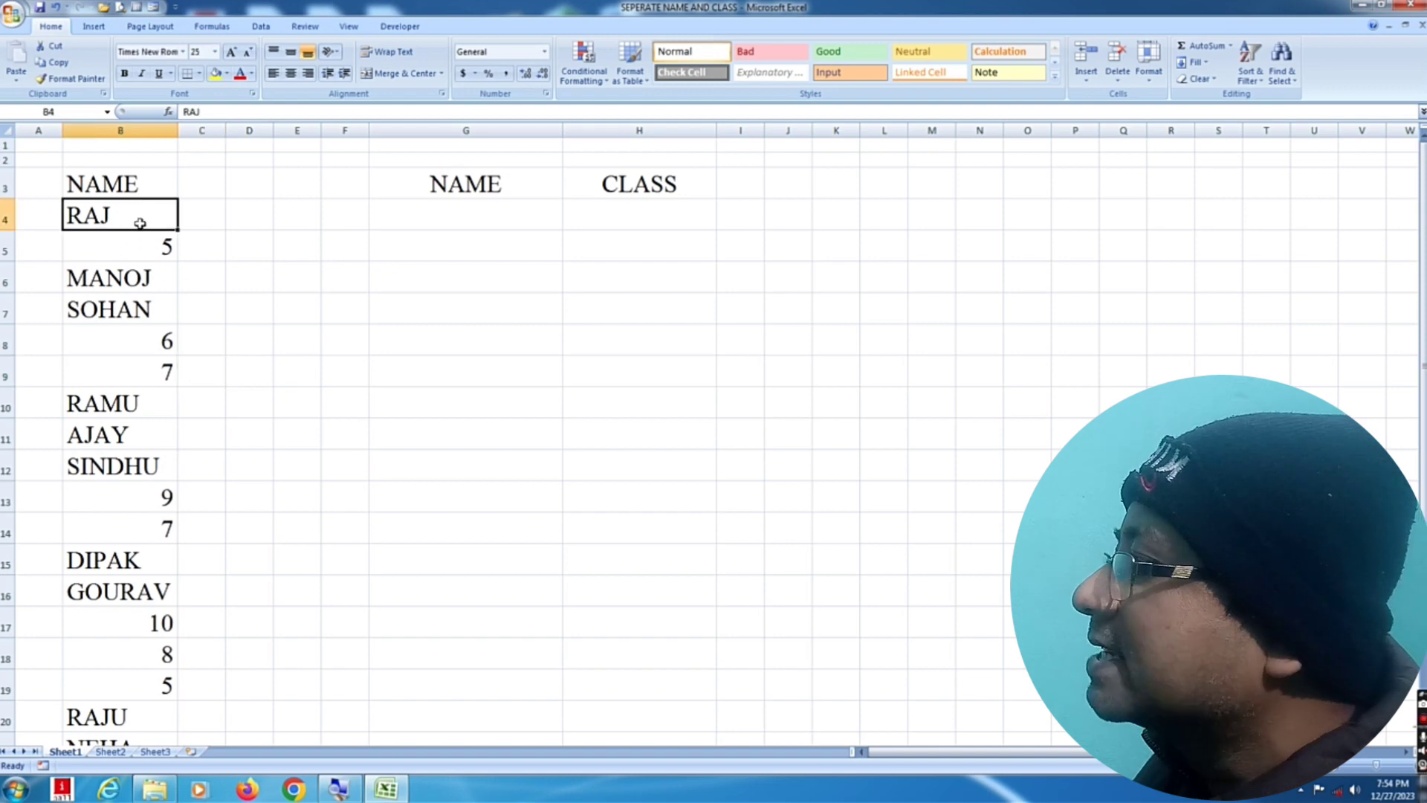
pyautogui.click(155, 243)
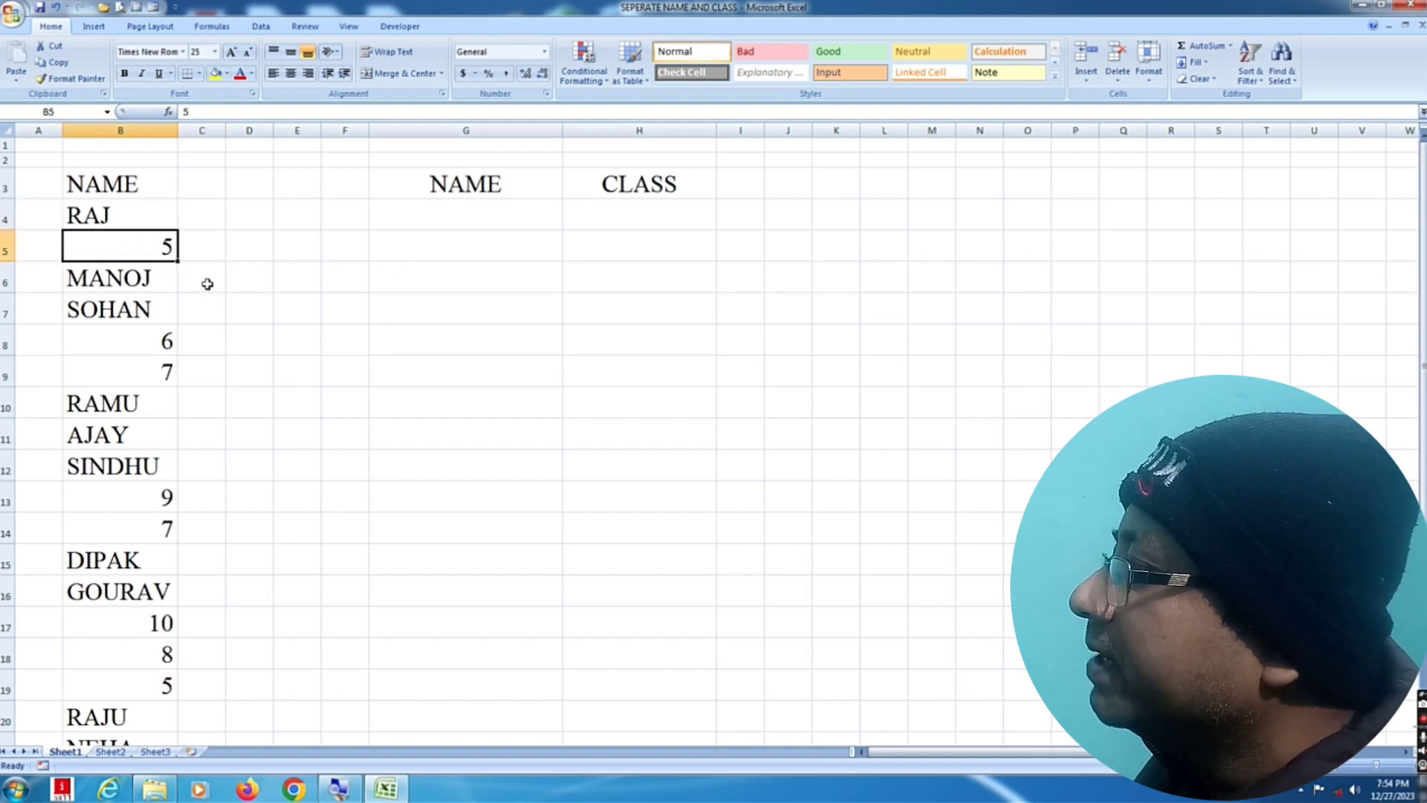
pyautogui.click(137, 279)
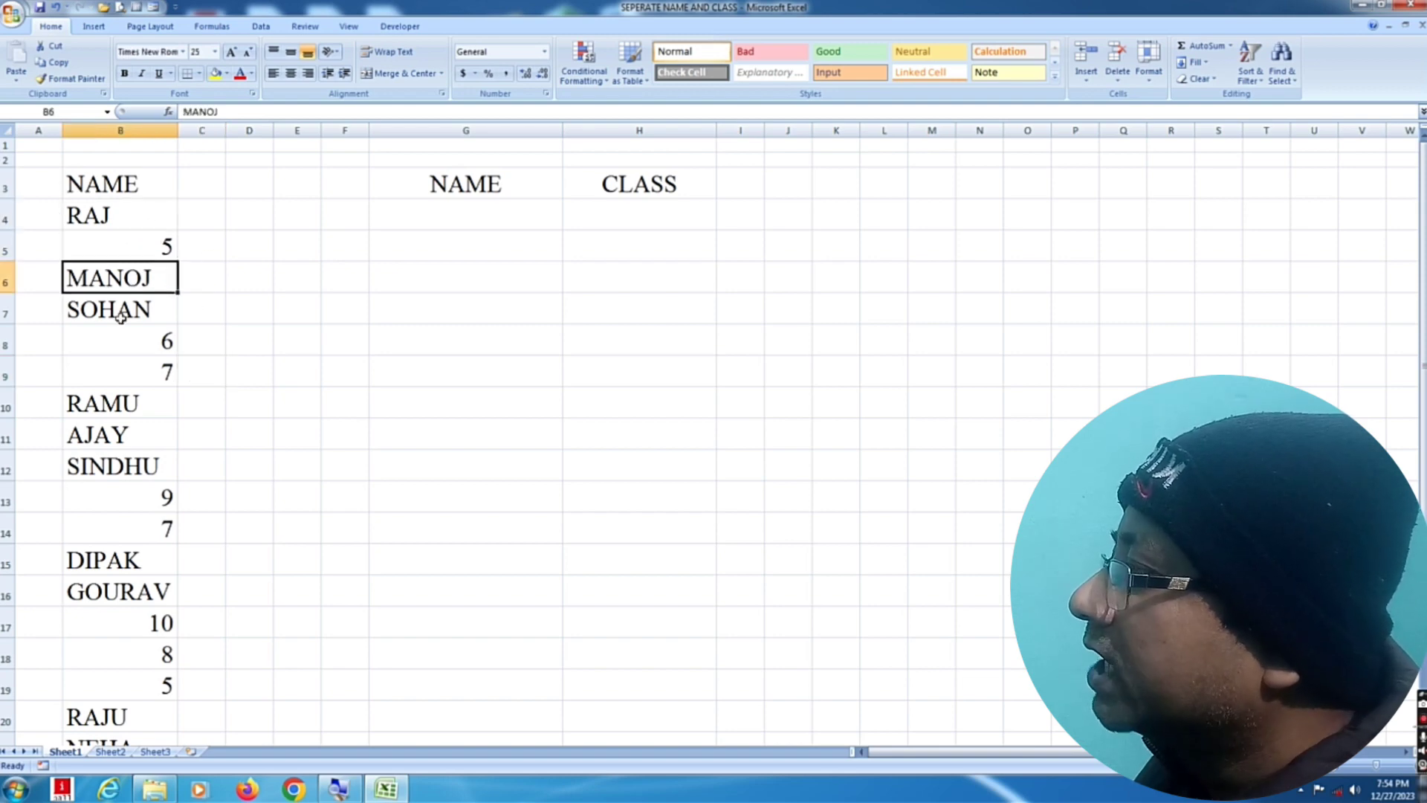
pyautogui.click(151, 359)
pyautogui.click(153, 336)
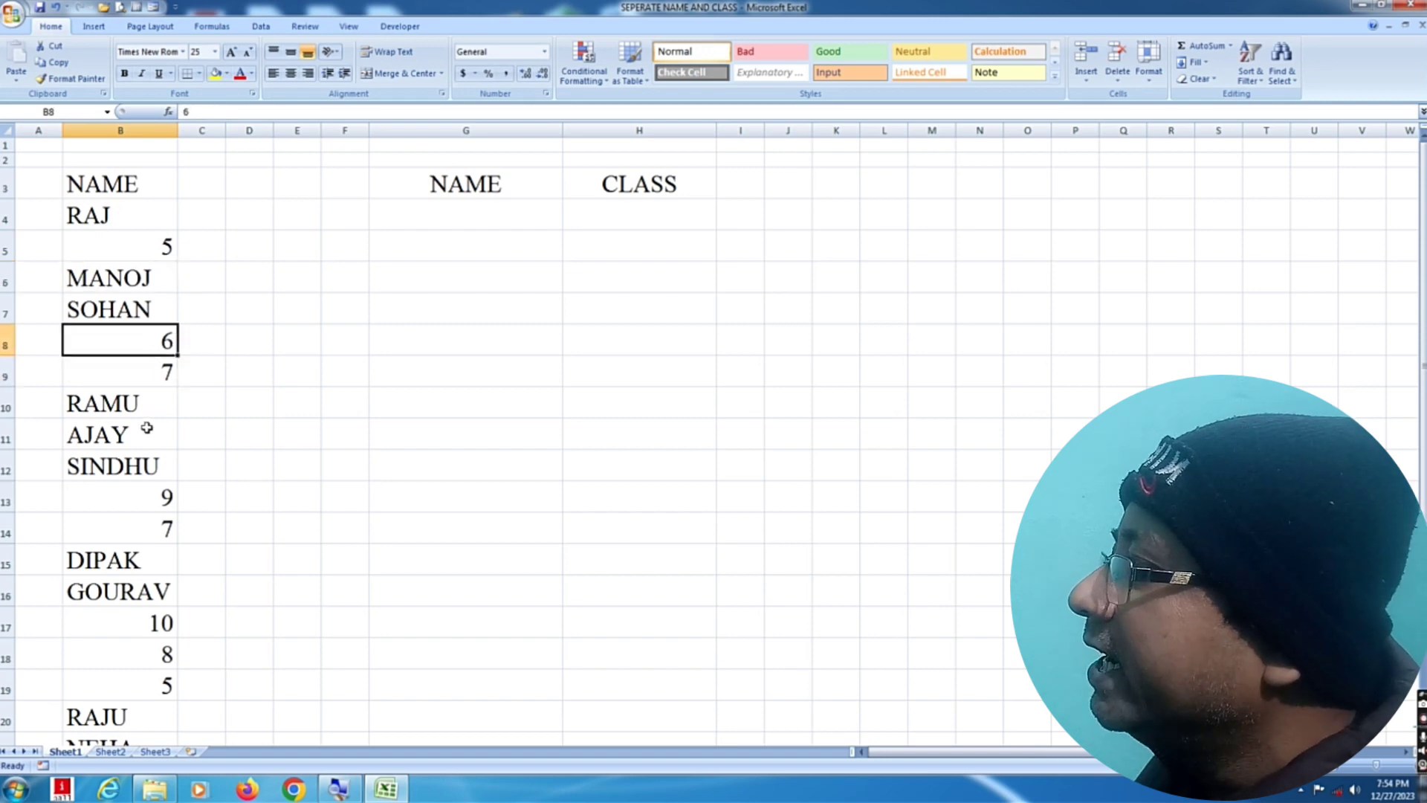
pyautogui.scroll(-3, 147, 427)
pyautogui.scroll(3, 167, 384)
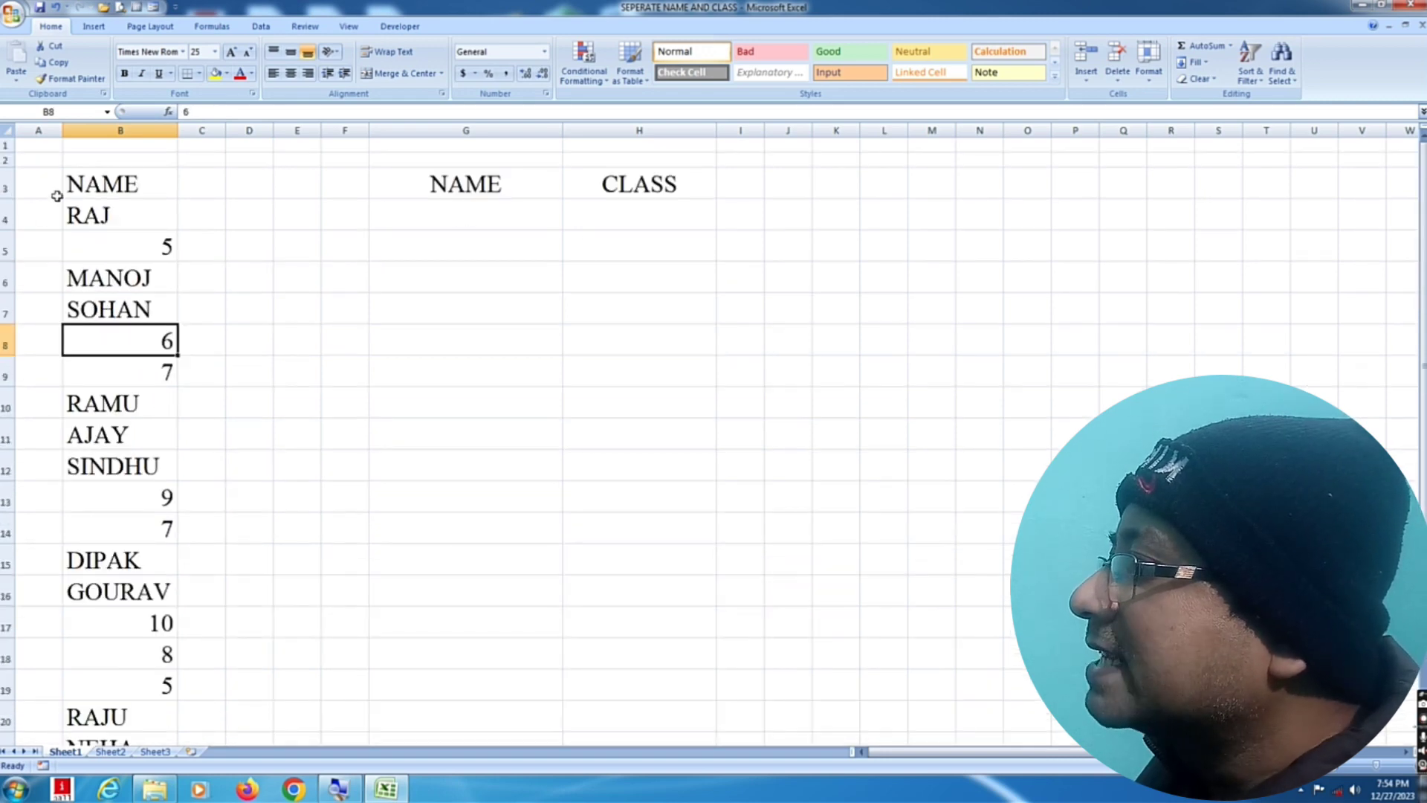
# Point out the new table's NAME column, the CLASS header in H3 and its empty cells
pyautogui.click(487, 216)
pyautogui.click(672, 189)
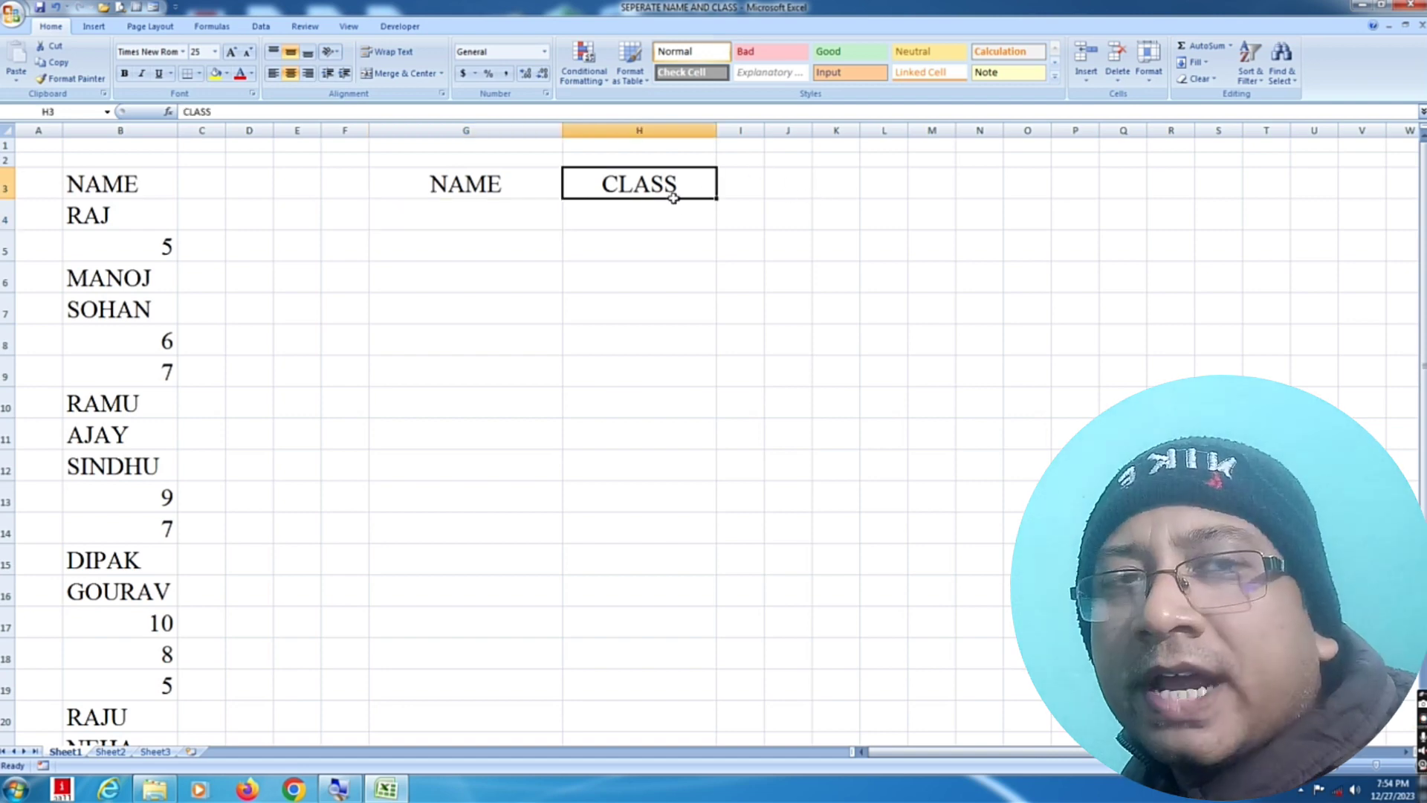
pyautogui.click(650, 223)
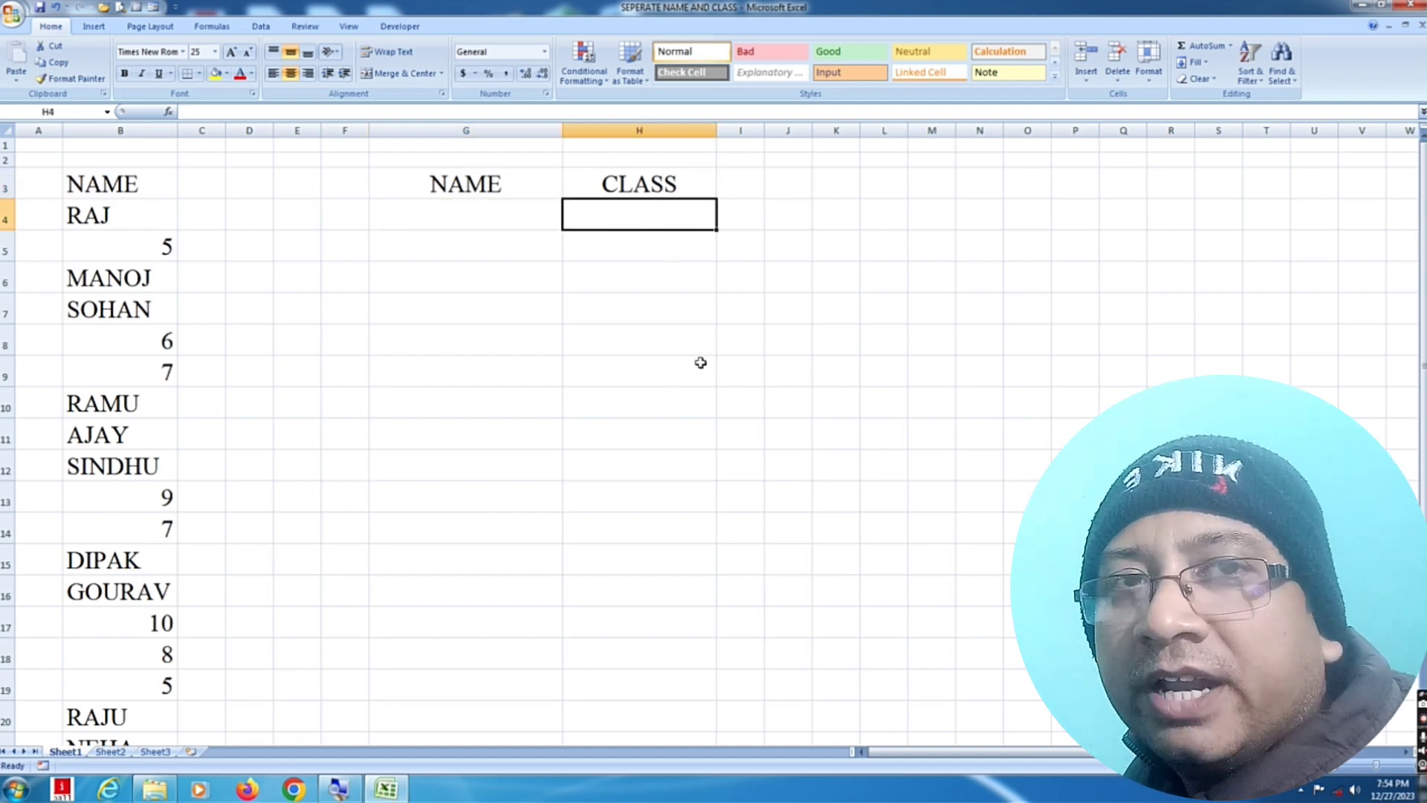
pyautogui.click(833, 500)
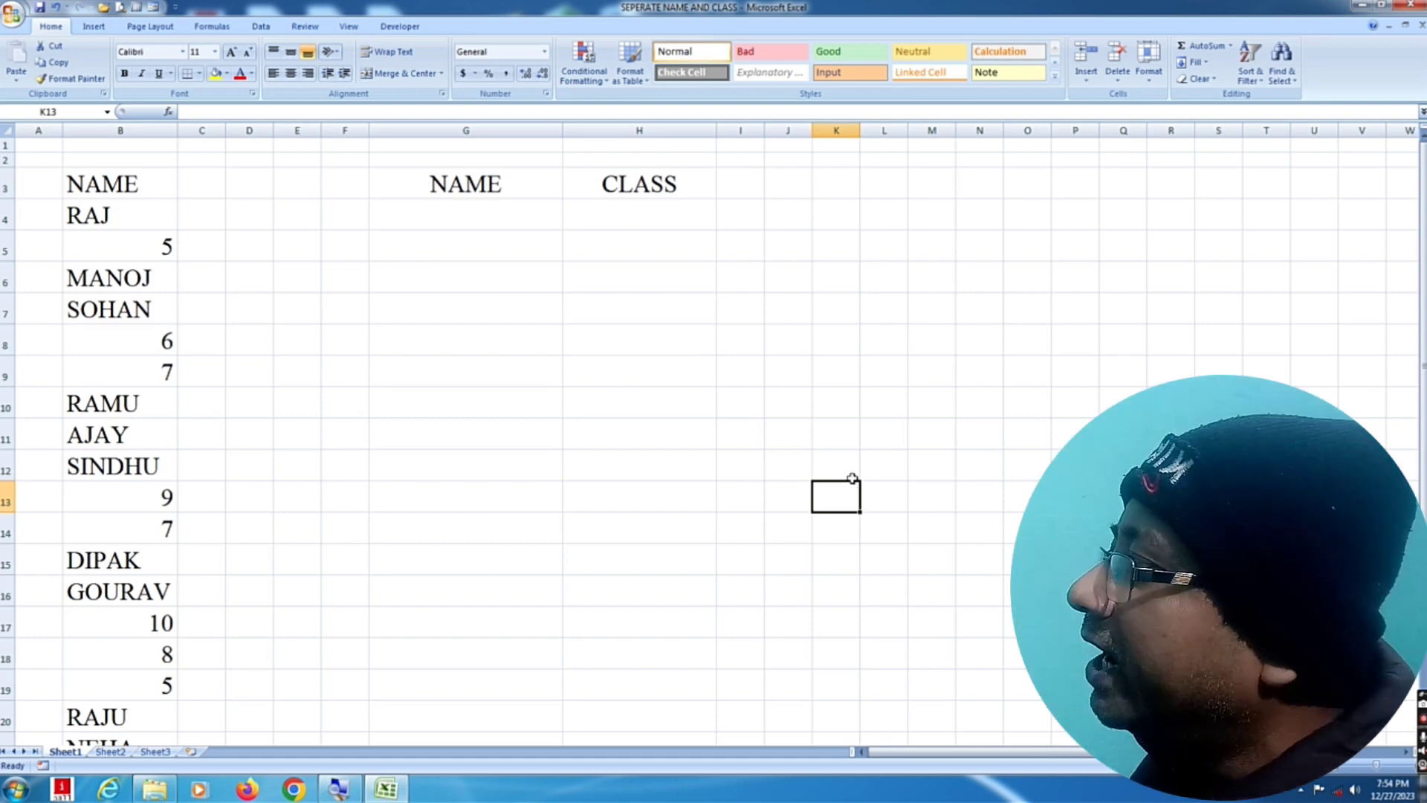
pyautogui.click(596, 309)
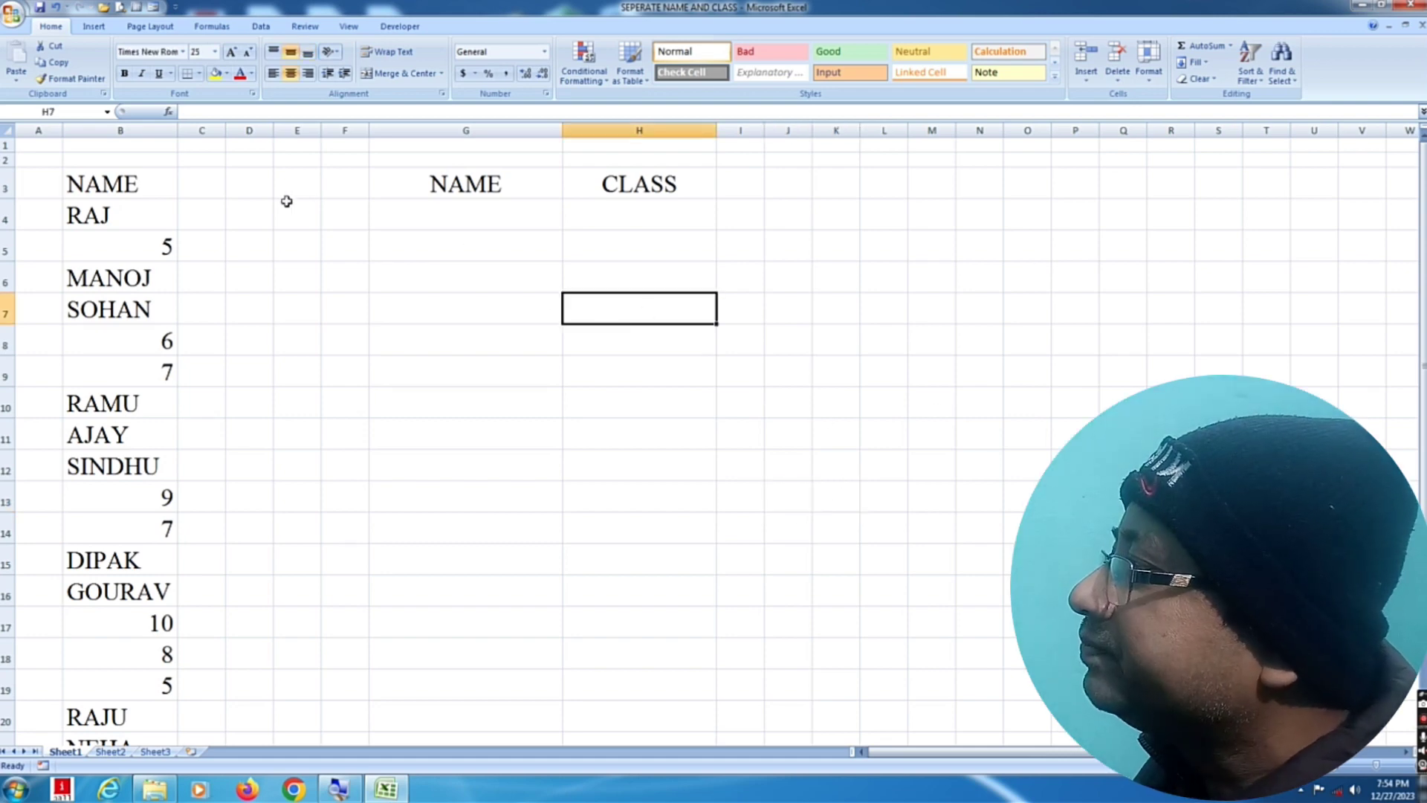
# Select the list B3:B23 and open Go To with Ctrl+G, moving the dialog off the table
pyautogui.moveTo(89, 199); pyautogui.dragTo(105, 245)
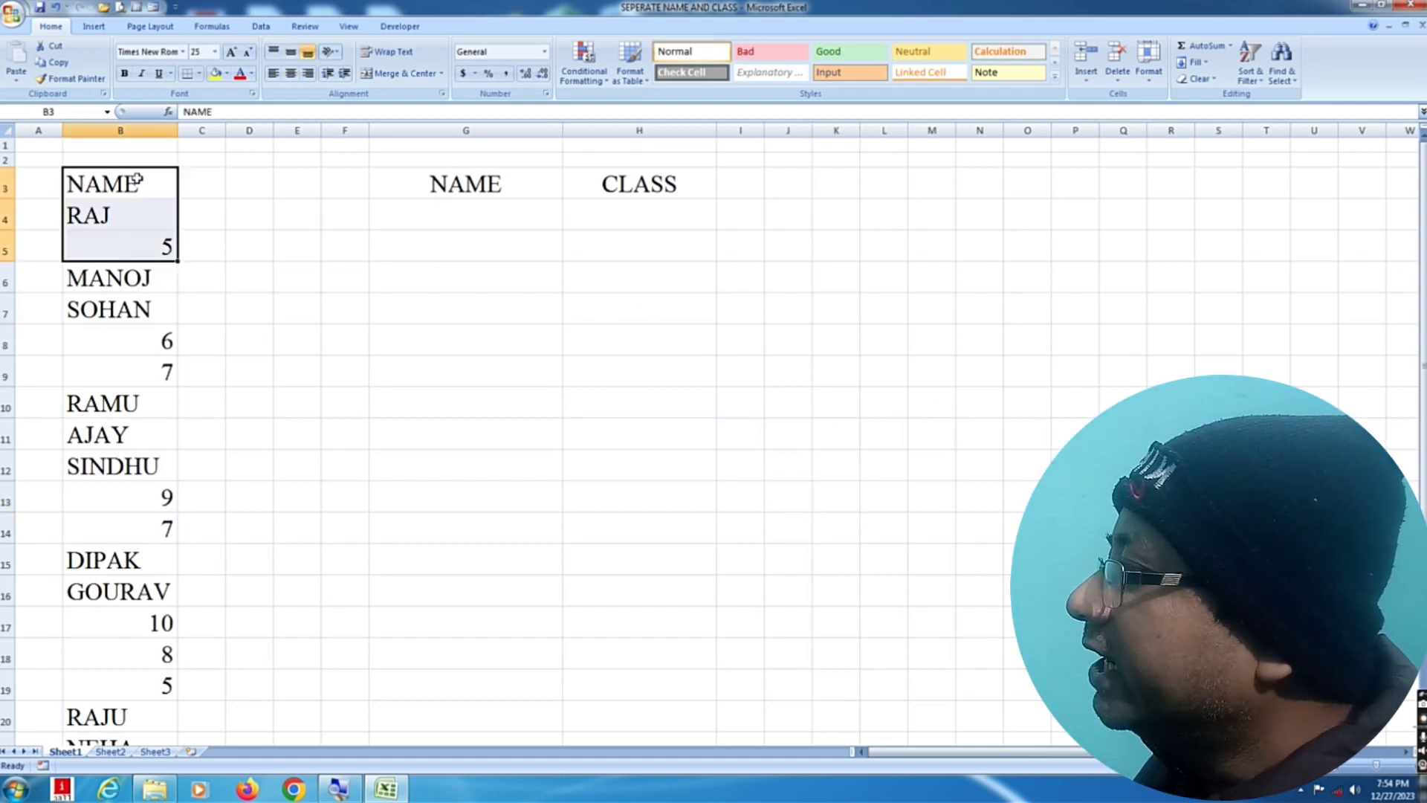
pyautogui.moveTo(137, 179); pyautogui.dragTo(140, 674)
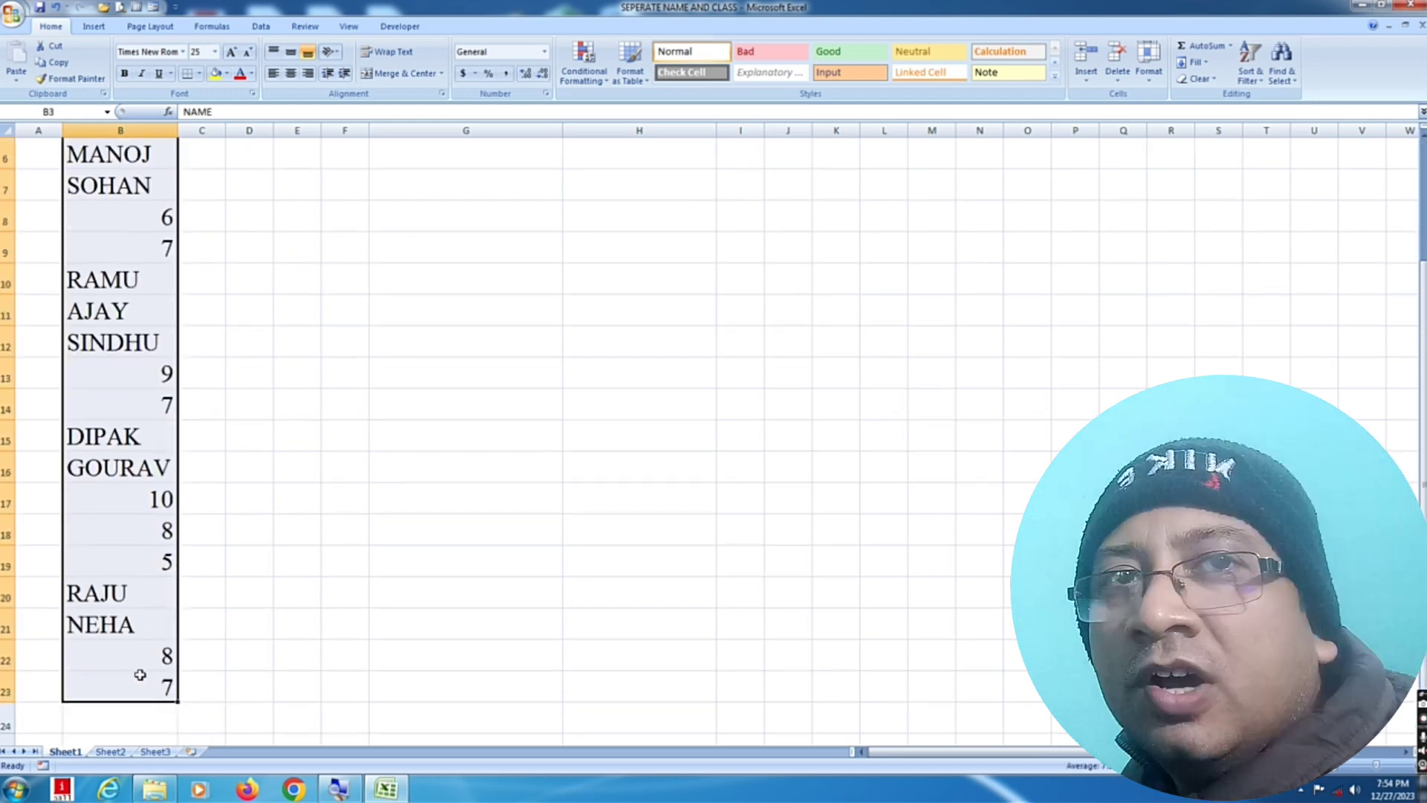
pyautogui.scroll(2, 312, 468)
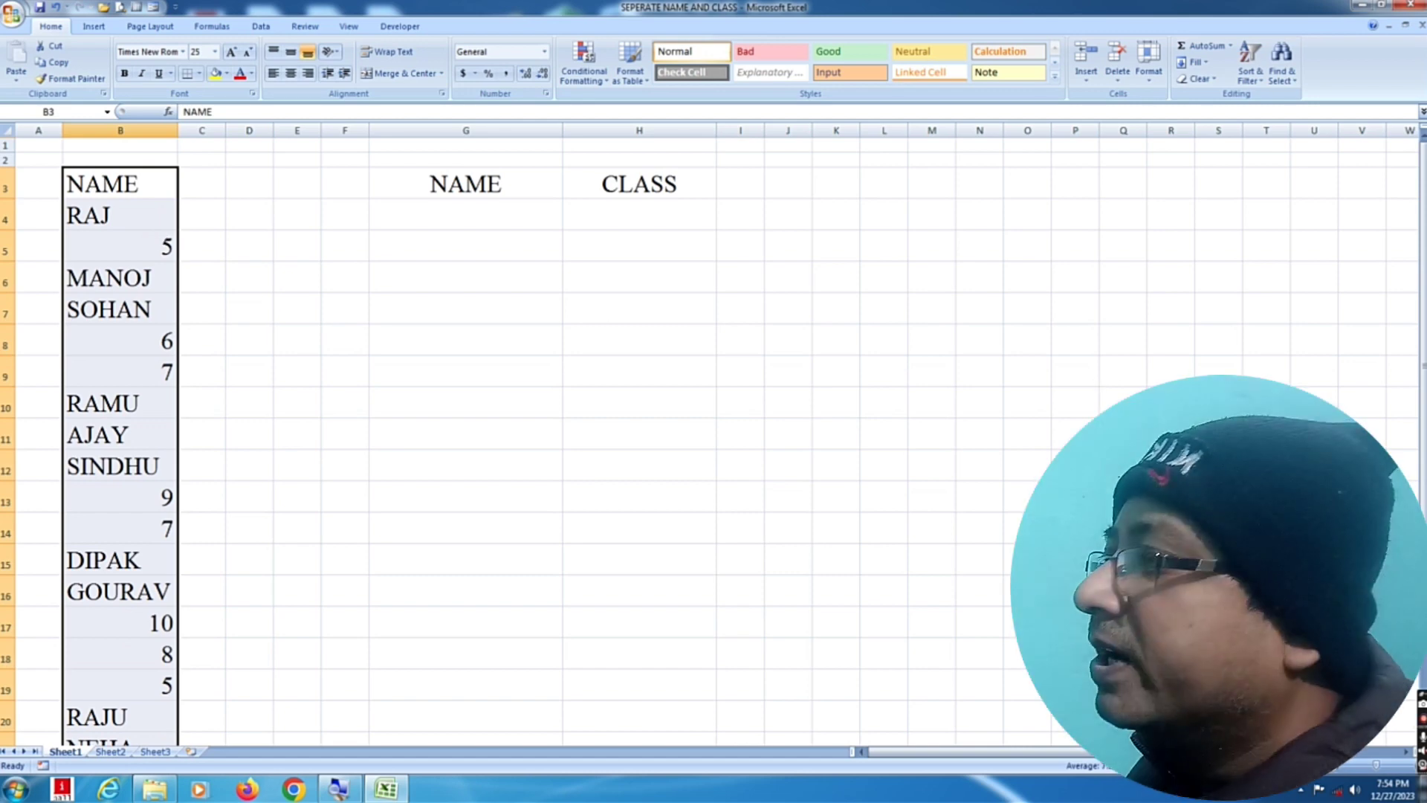
pyautogui.hotkey('ctrl', 'g')
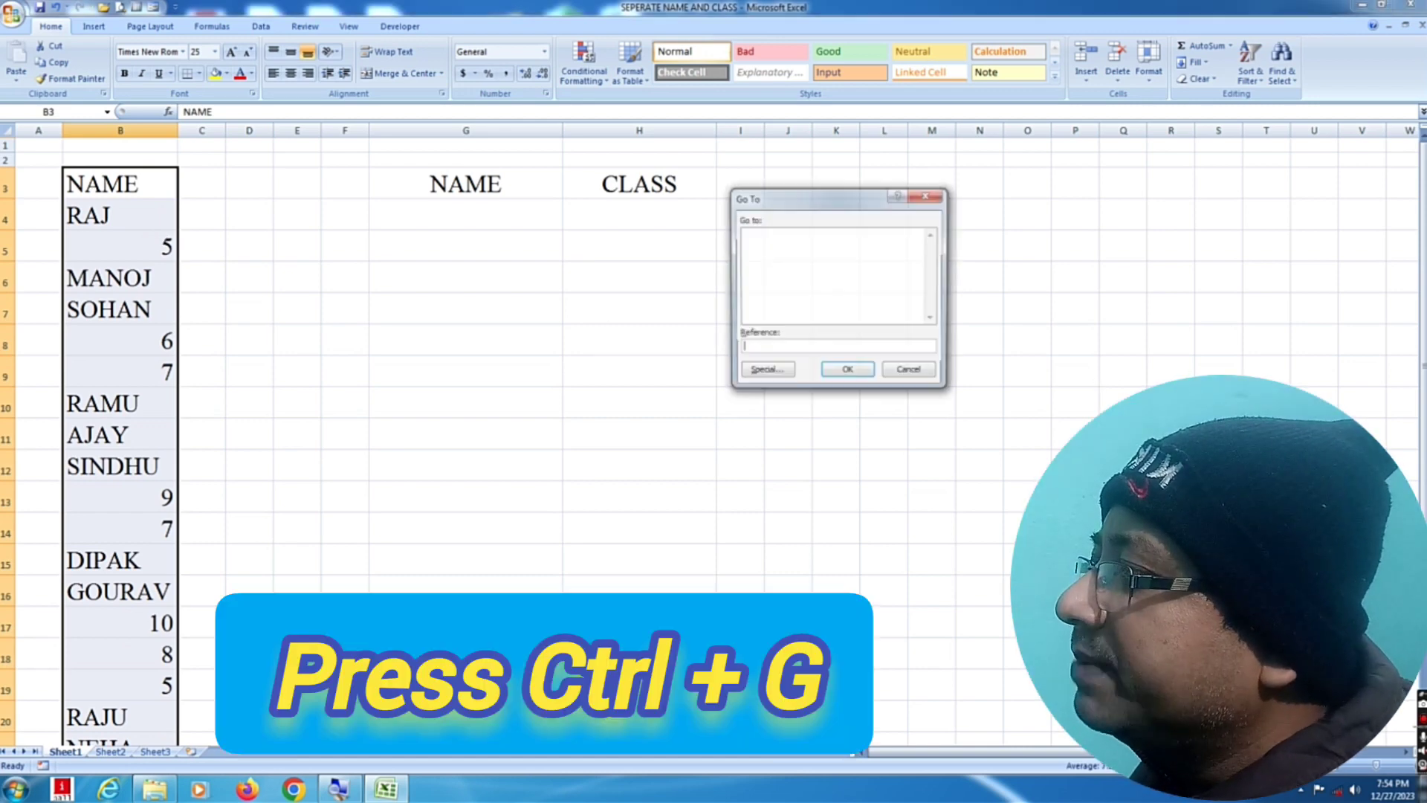
pyautogui.moveTo(841, 195); pyautogui.dragTo(695, 272)
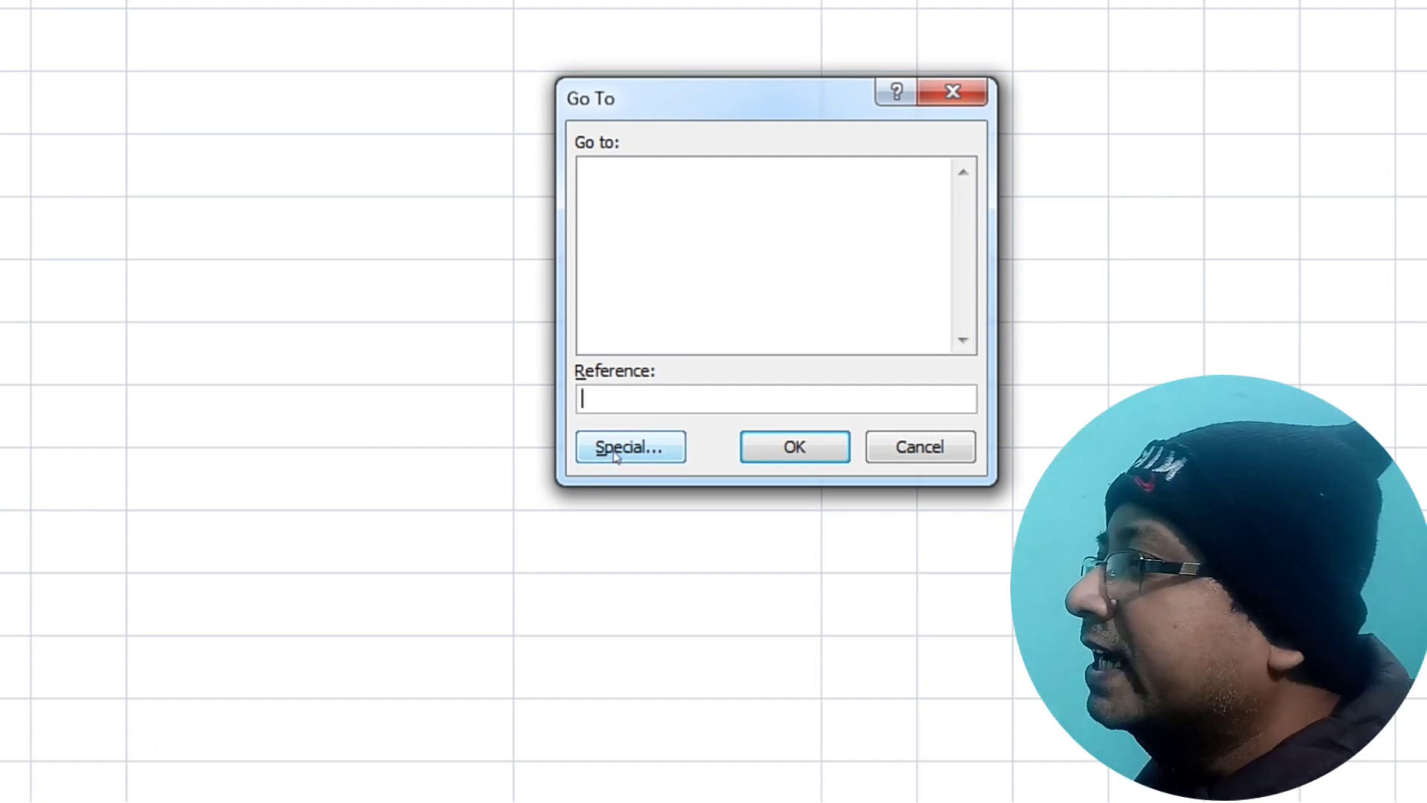
# Open Go To Special and choose the Constants option
pyautogui.click(614, 455)
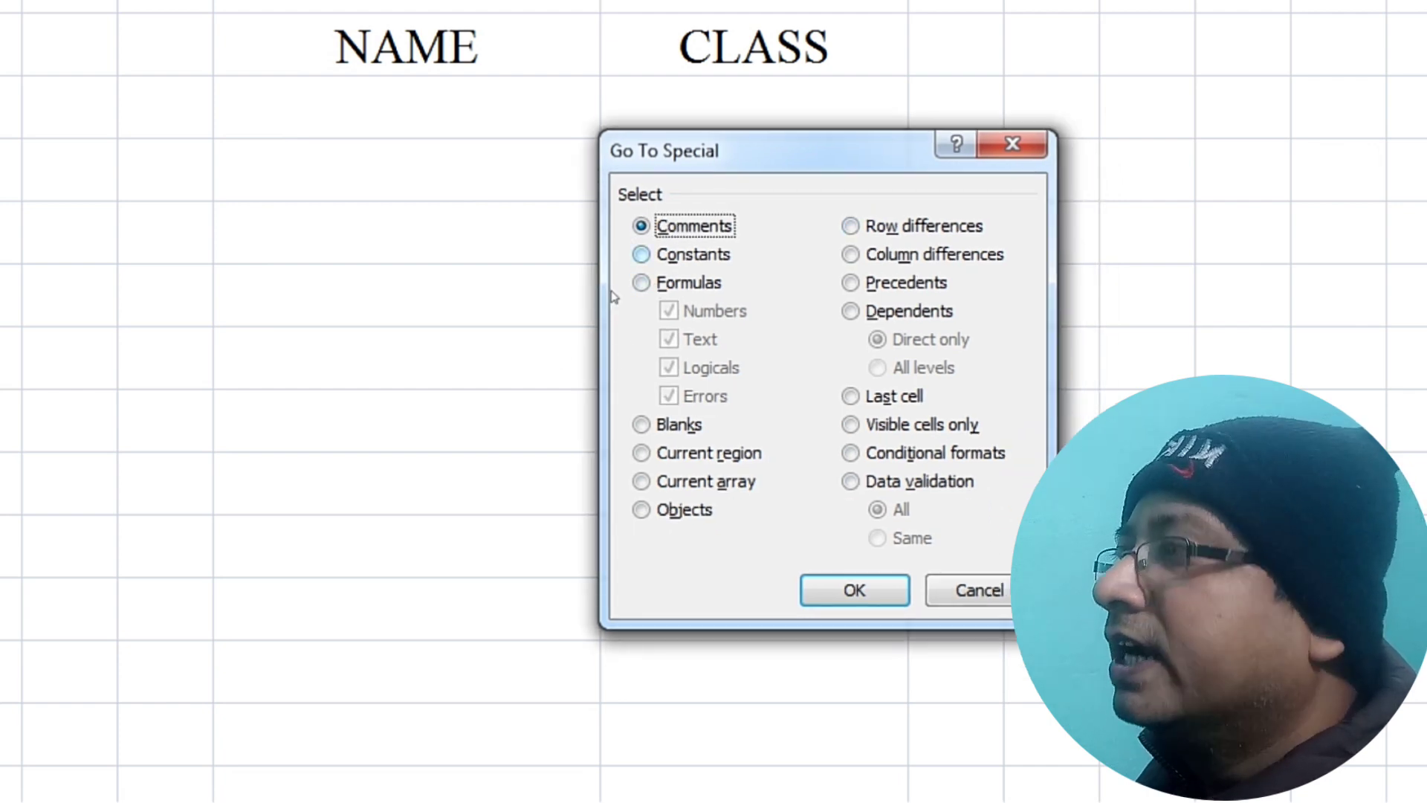
pyautogui.press('Down')
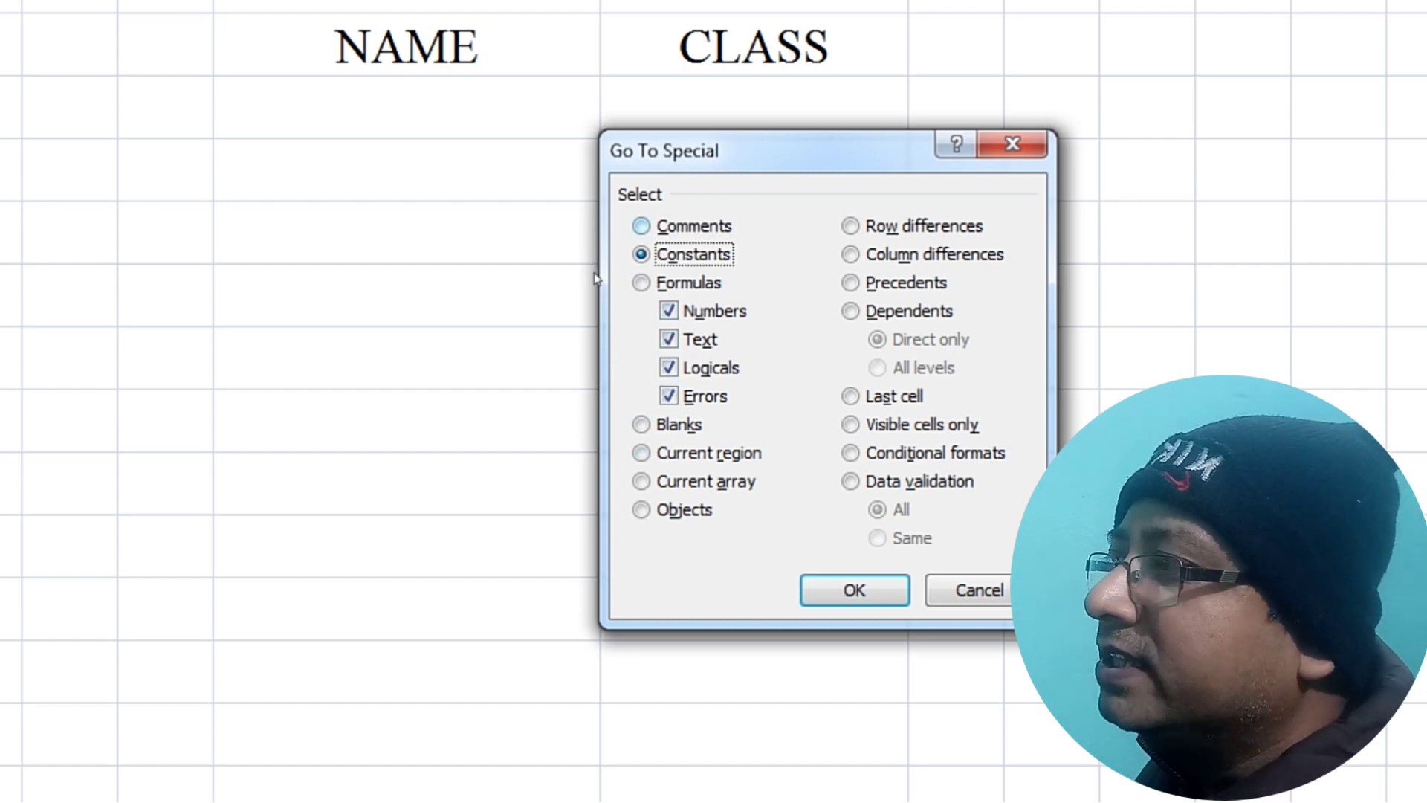
# Apply Go To Special with Constants and only Text checked, selecting just the names in column B
pyautogui.press('Up')
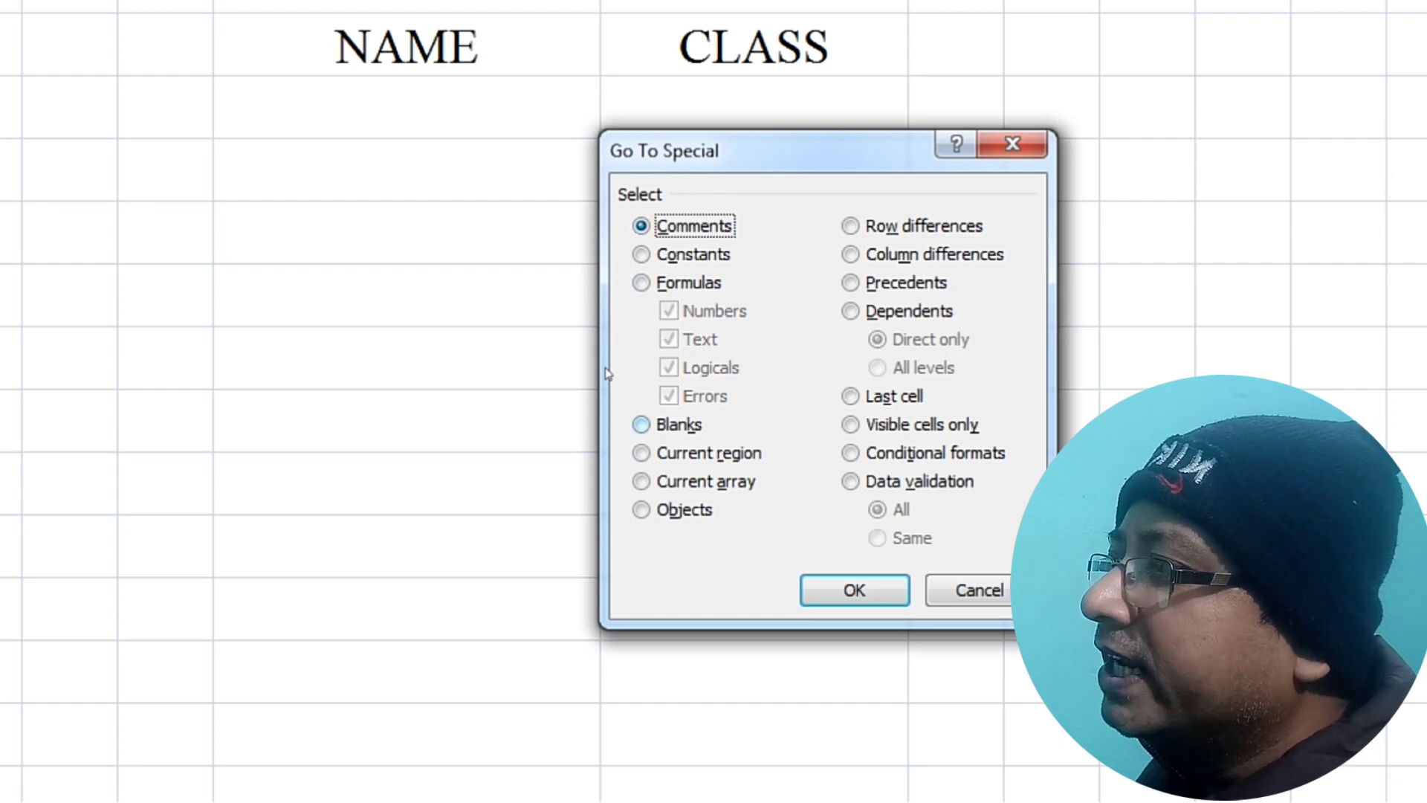
pyautogui.press('Down')
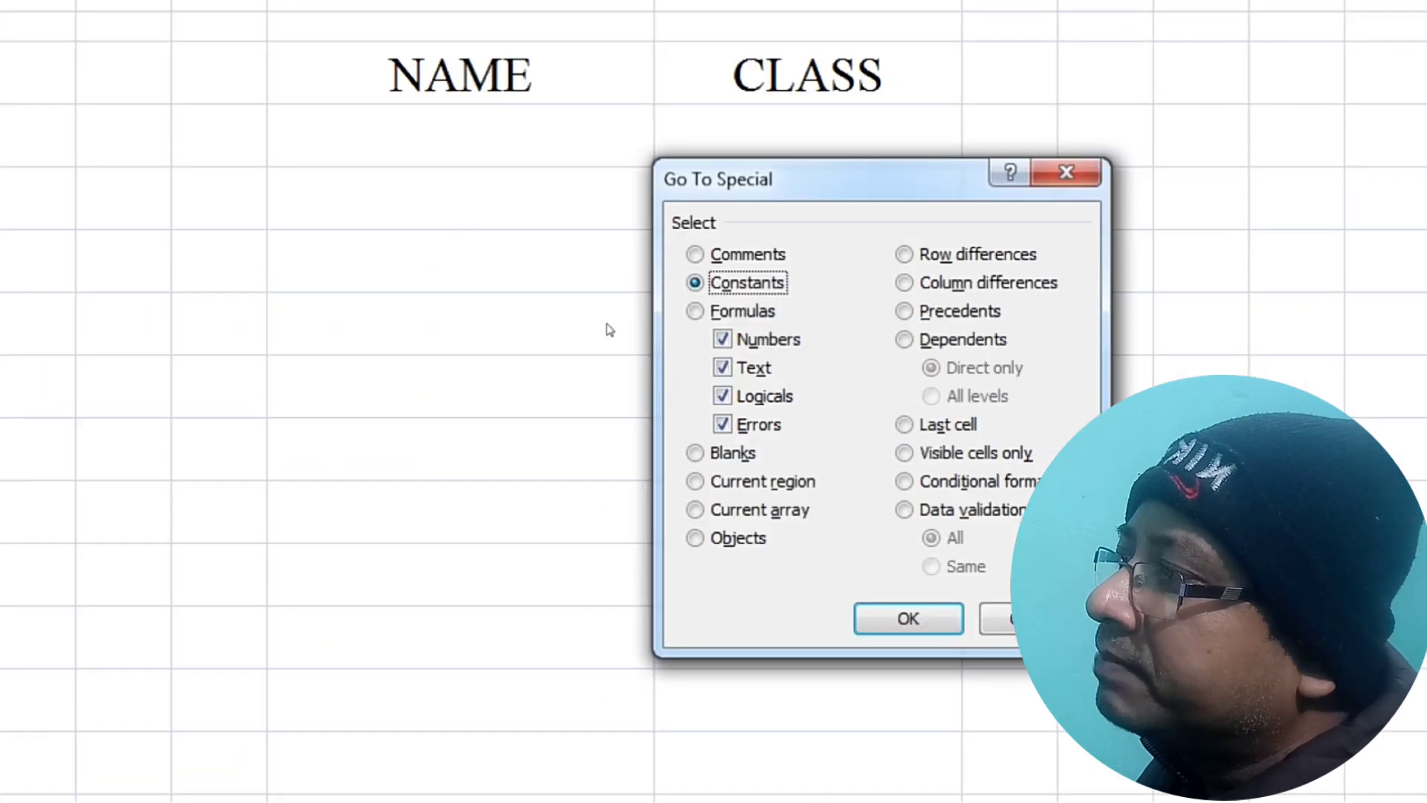
pyautogui.hotkey('alt', 'u')
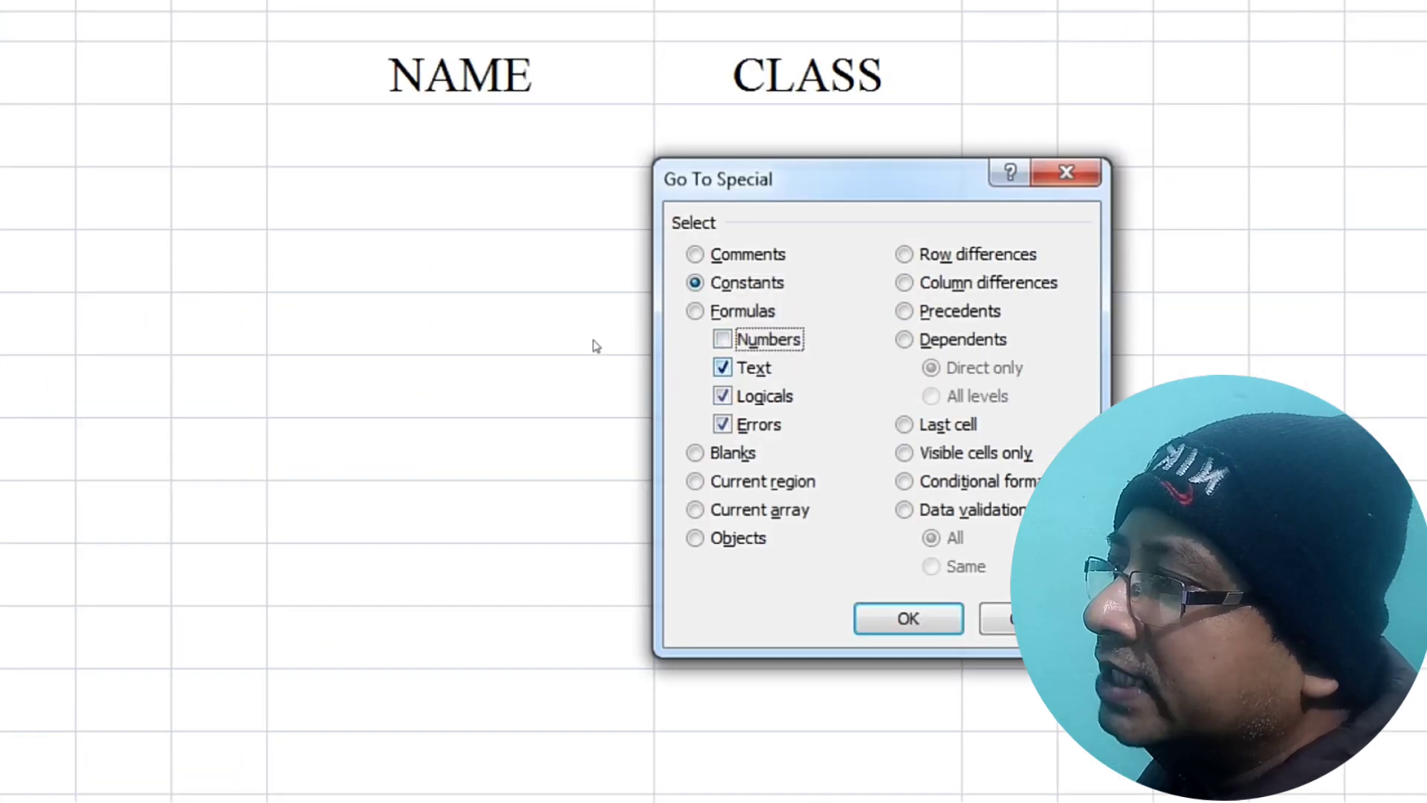
pyautogui.press('Tab')
pyautogui.press('Tab')
pyautogui.press('space')
pyautogui.press('Tab')
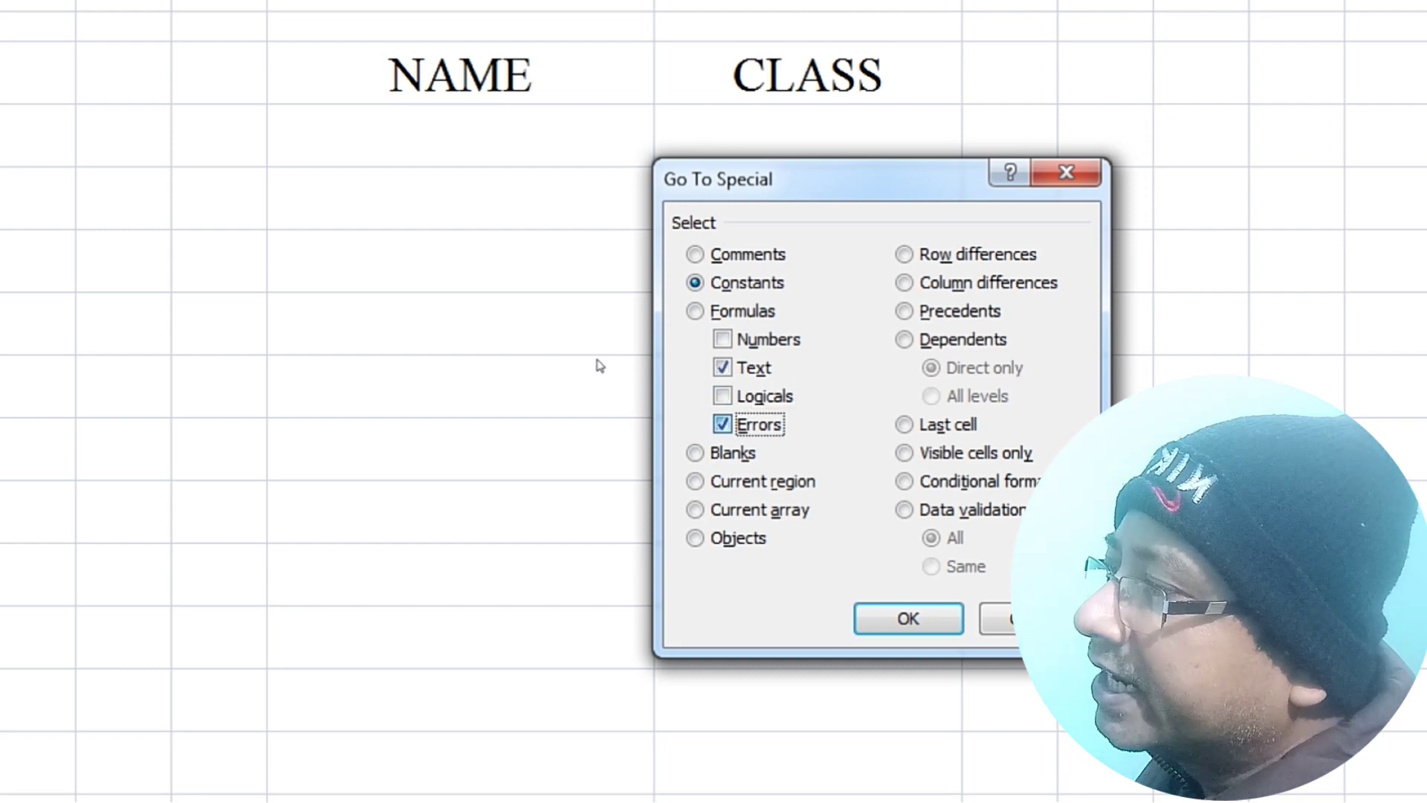
pyautogui.press('space')
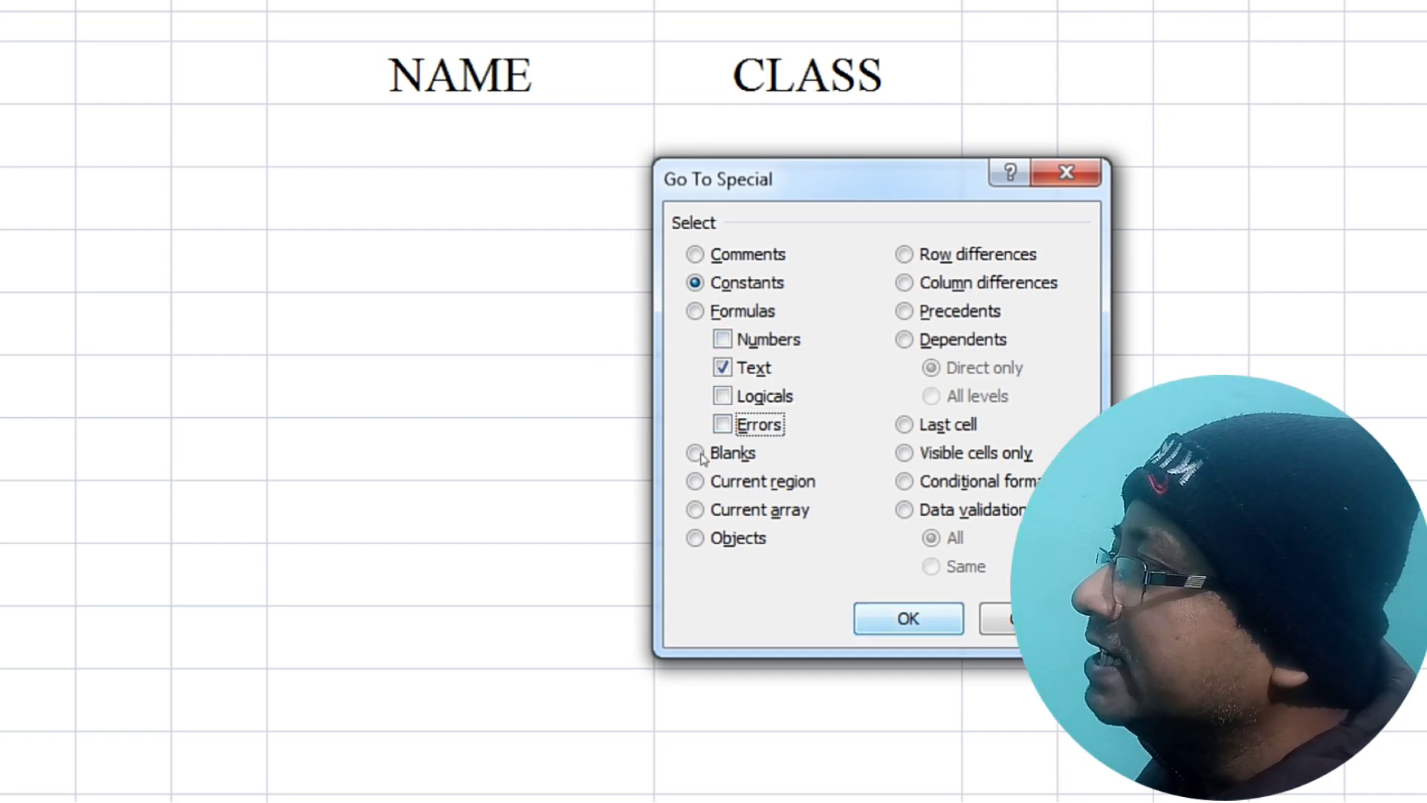
pyautogui.press('Return')
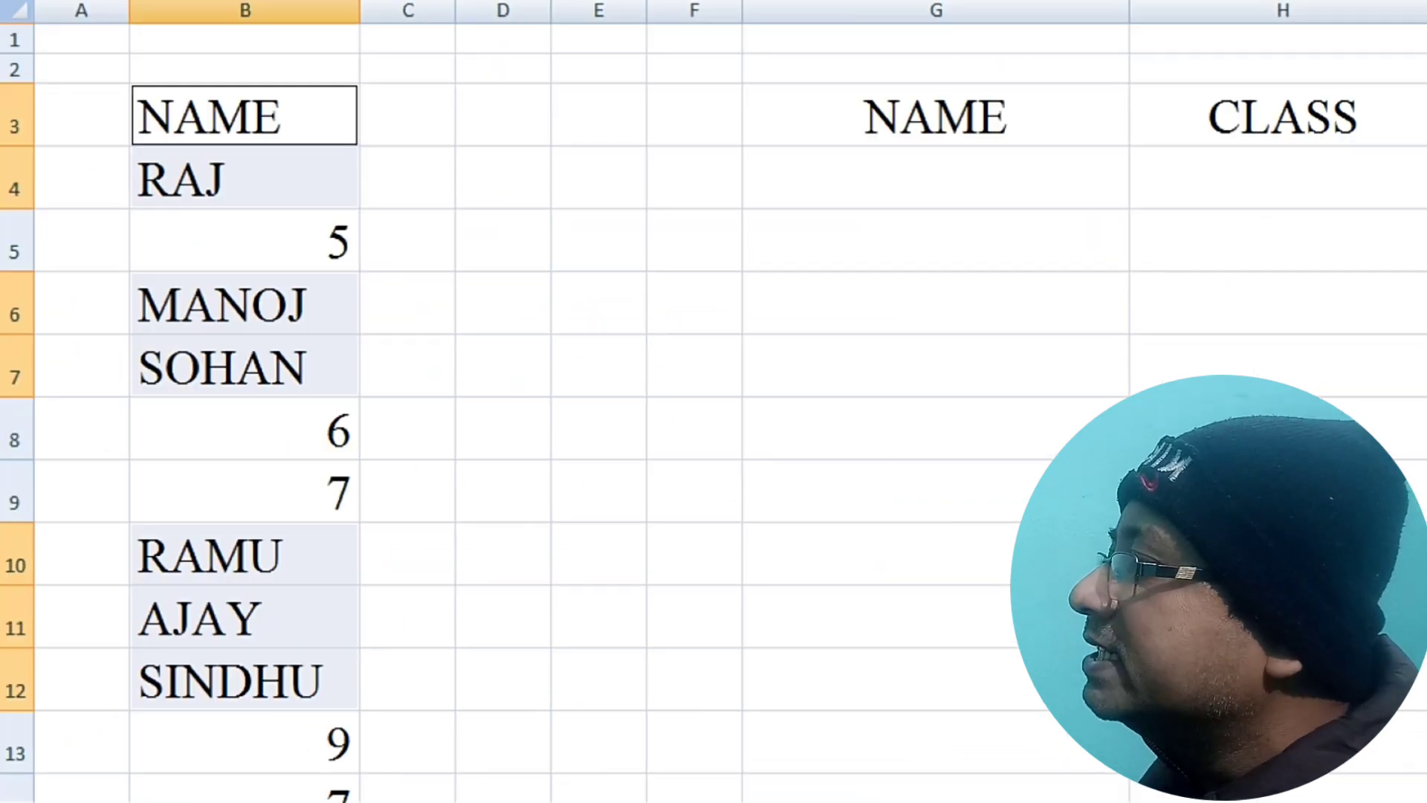
# Copy the selected names and paste them into column G starting at G3
pyautogui.hotkey('ctrl', 'c')
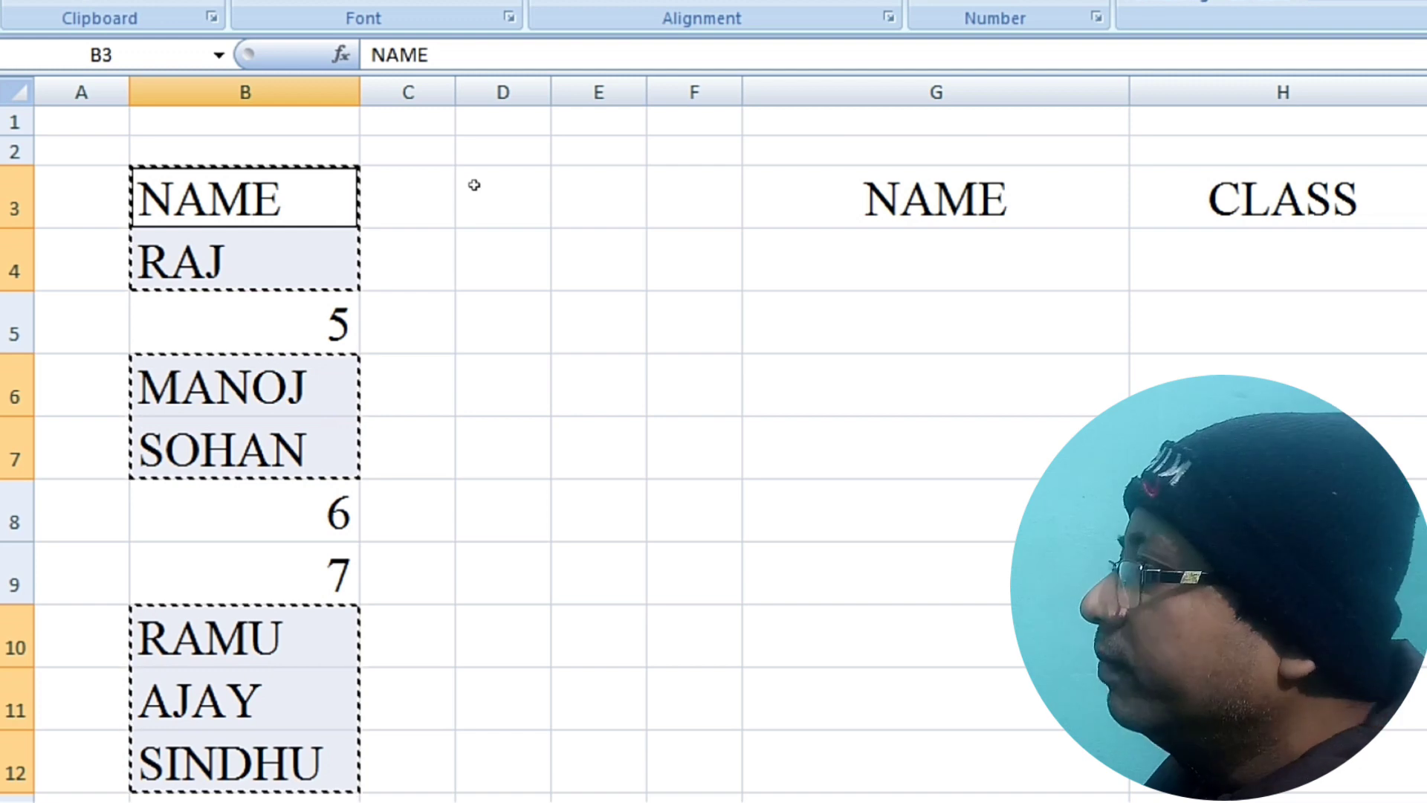
pyautogui.press('Right')
pyautogui.press('Right')
pyautogui.press('Right')
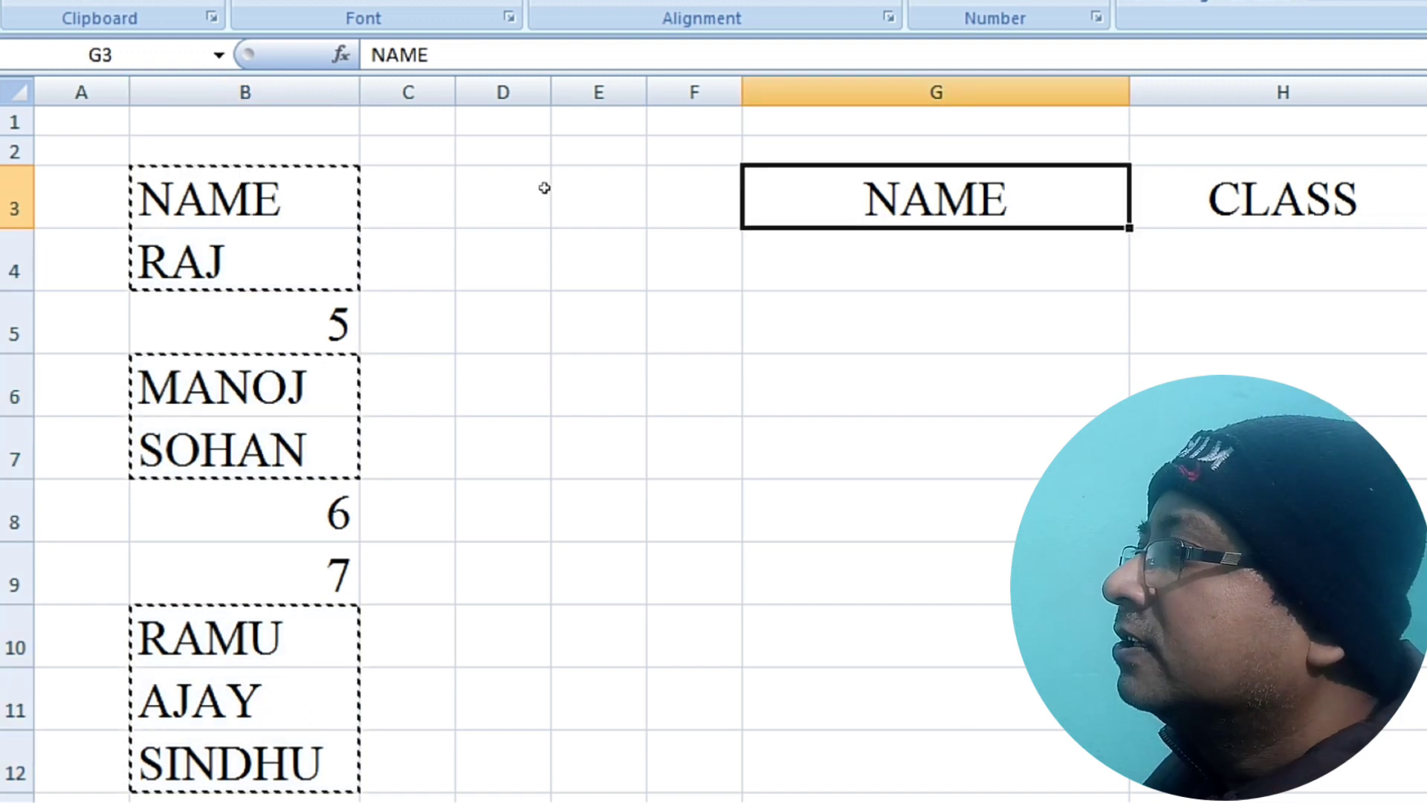
pyautogui.hotkey('ctrl', 'v')
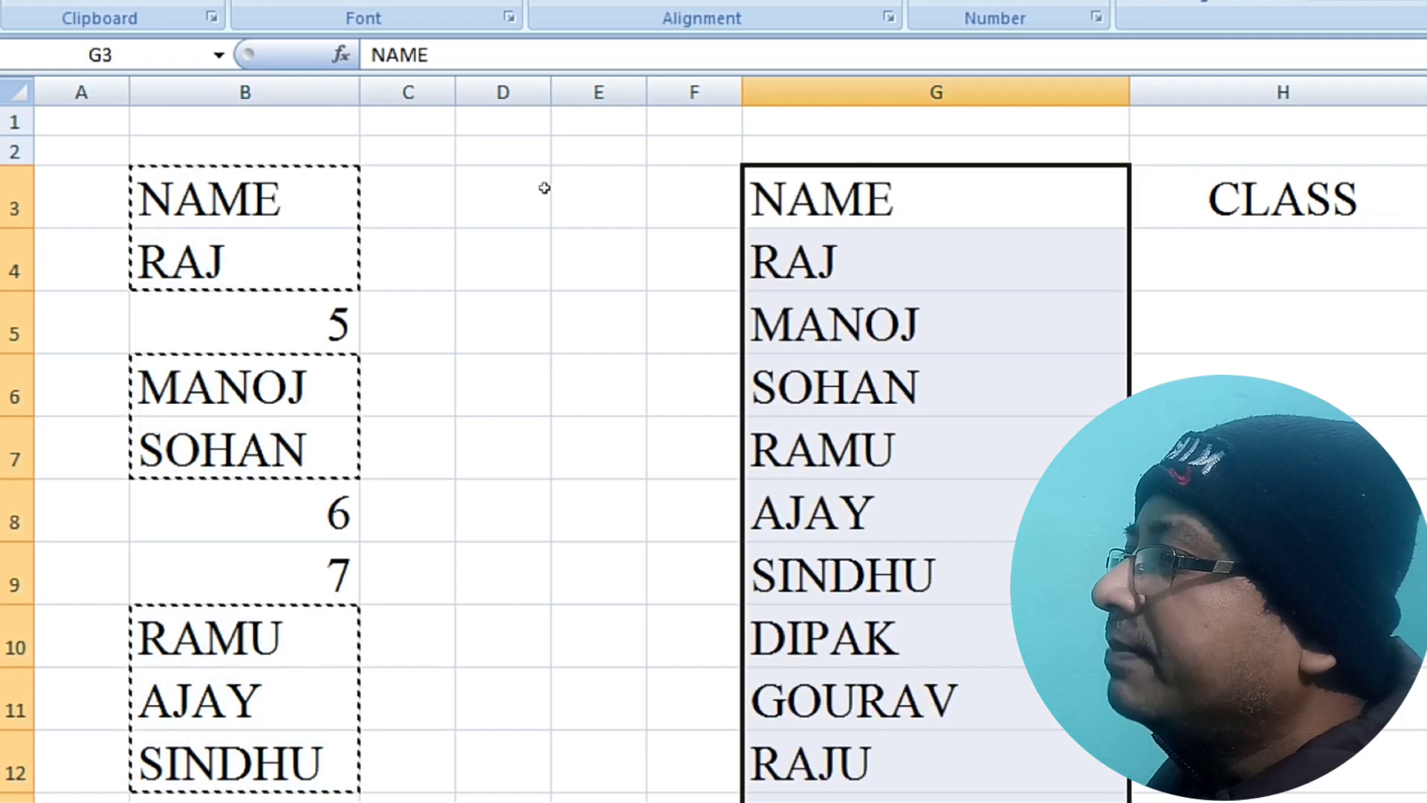
pyautogui.scroll(-3, 513, 417)
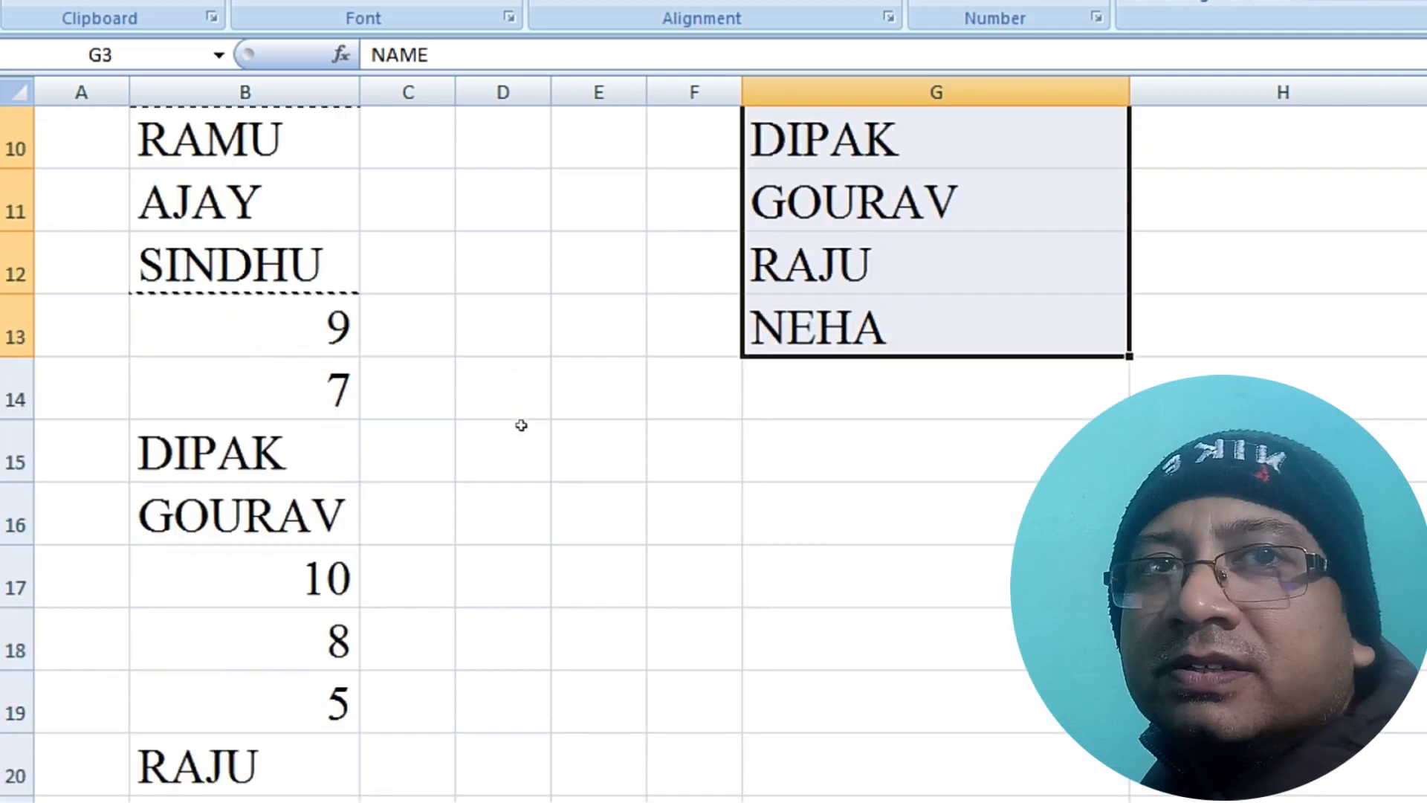
pyautogui.scroll(2, 513, 414)
pyautogui.scroll(1, 516, 409)
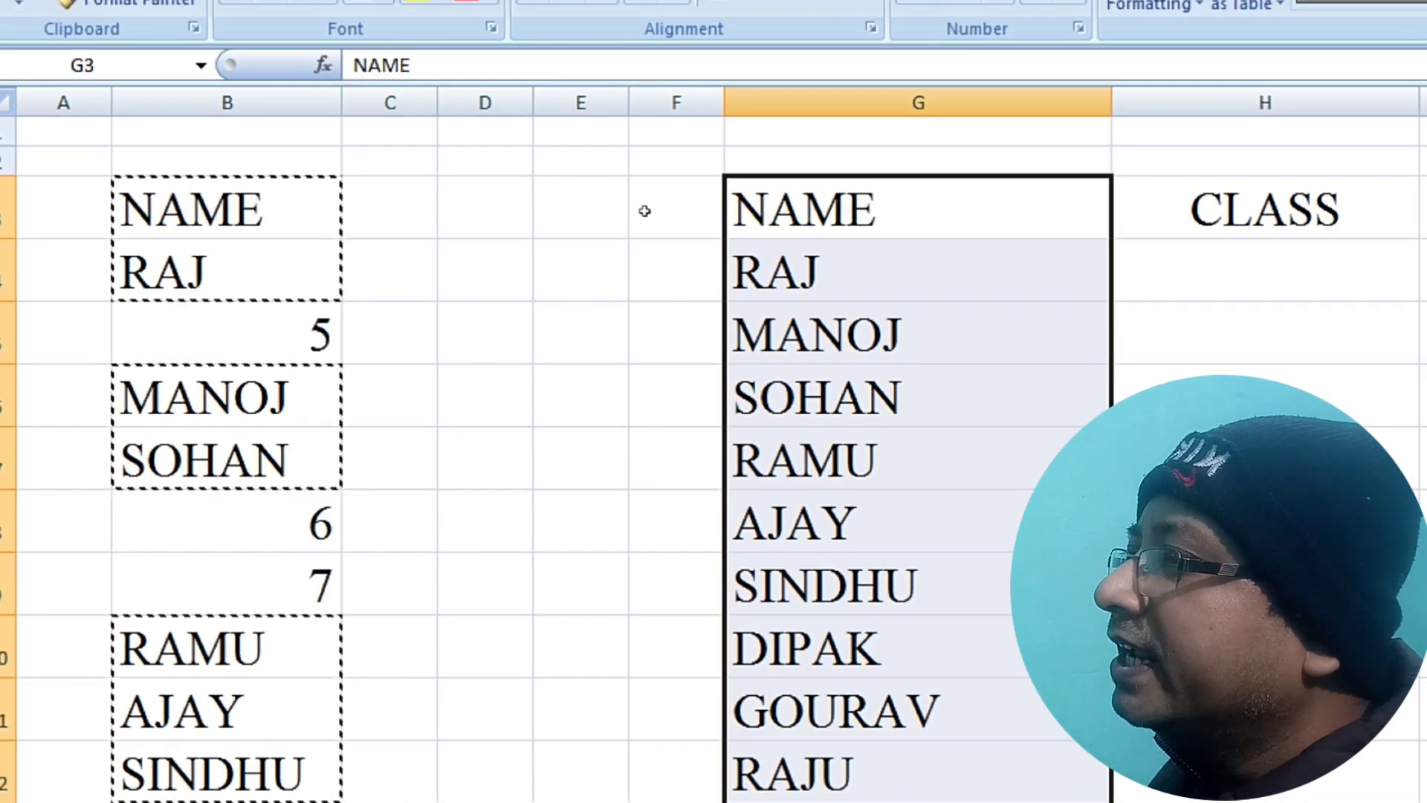
pyautogui.press('Right')
pyautogui.press('Down')
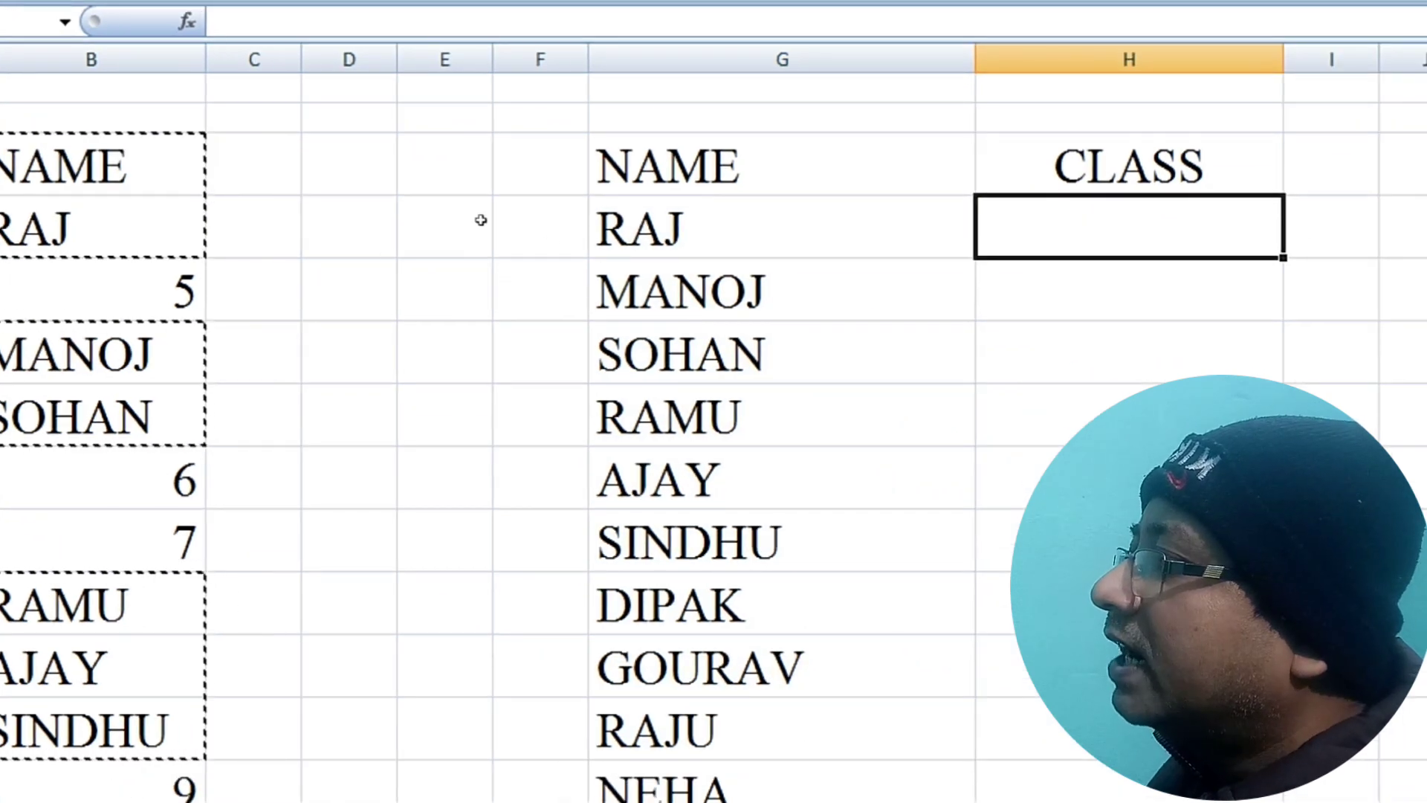
# Reselect the column B list from B3 to its last entry and open Go To with F5
pyautogui.press('Up')
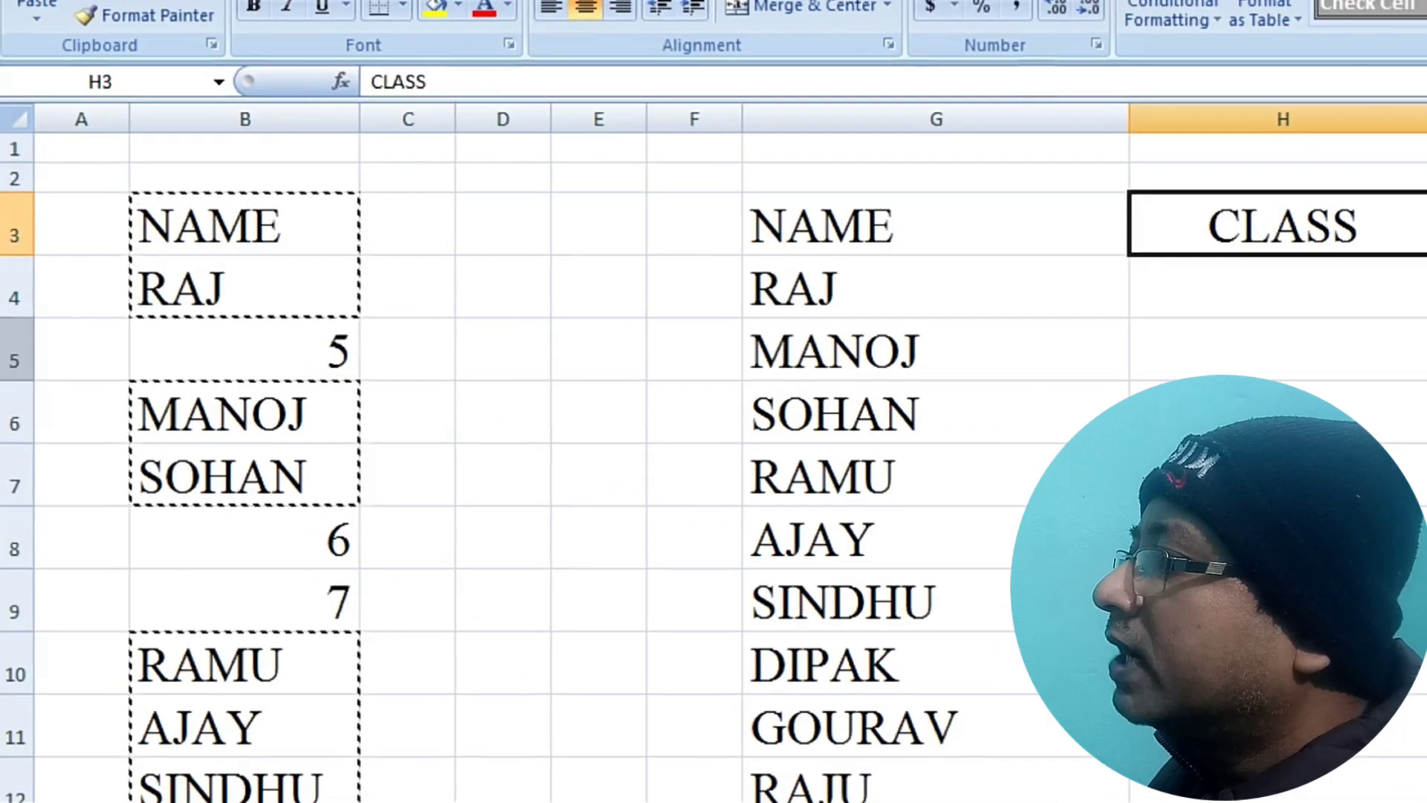
pyautogui.moveTo(141, 216); pyautogui.dragTo(129, 630)
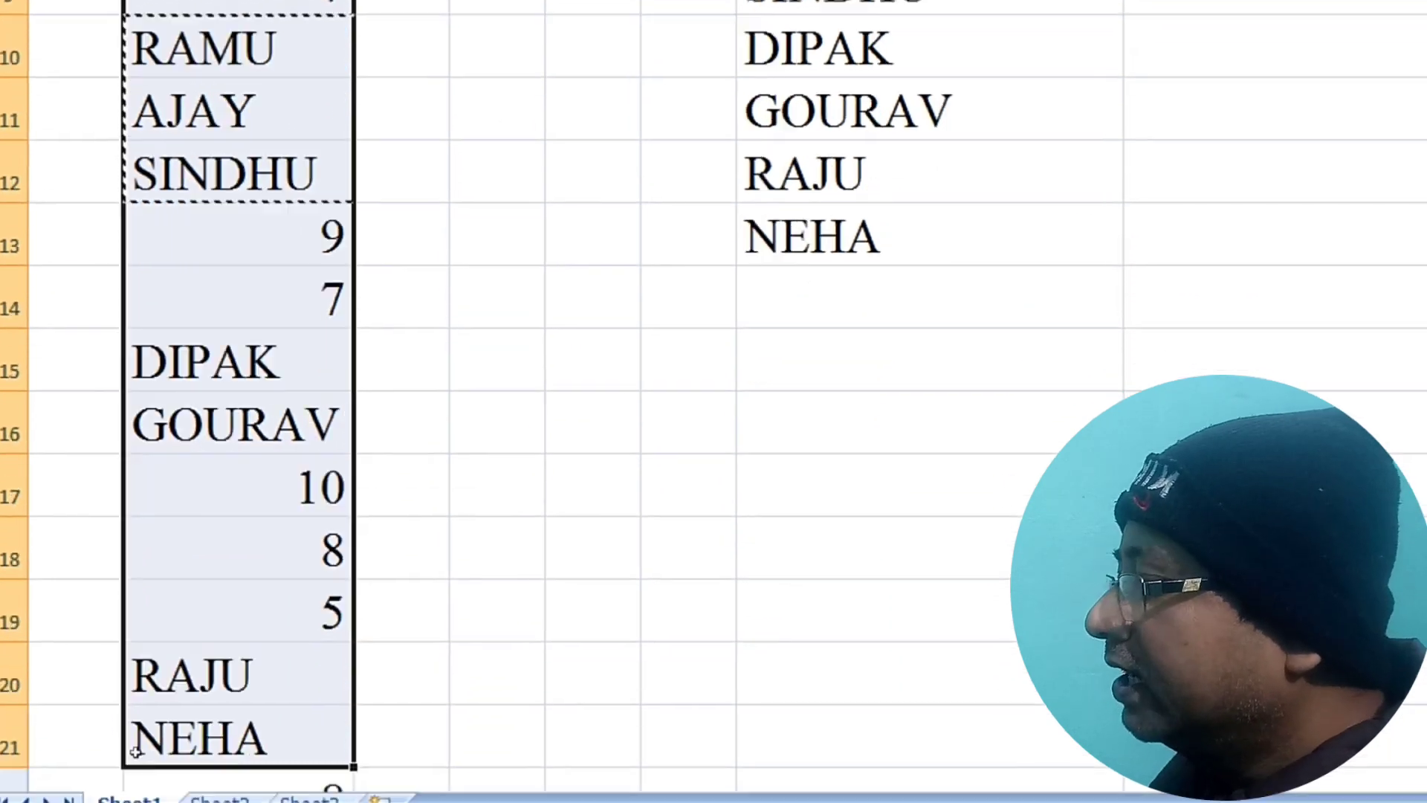
pyautogui.moveTo(130, 631); pyautogui.dragTo(149, 696)
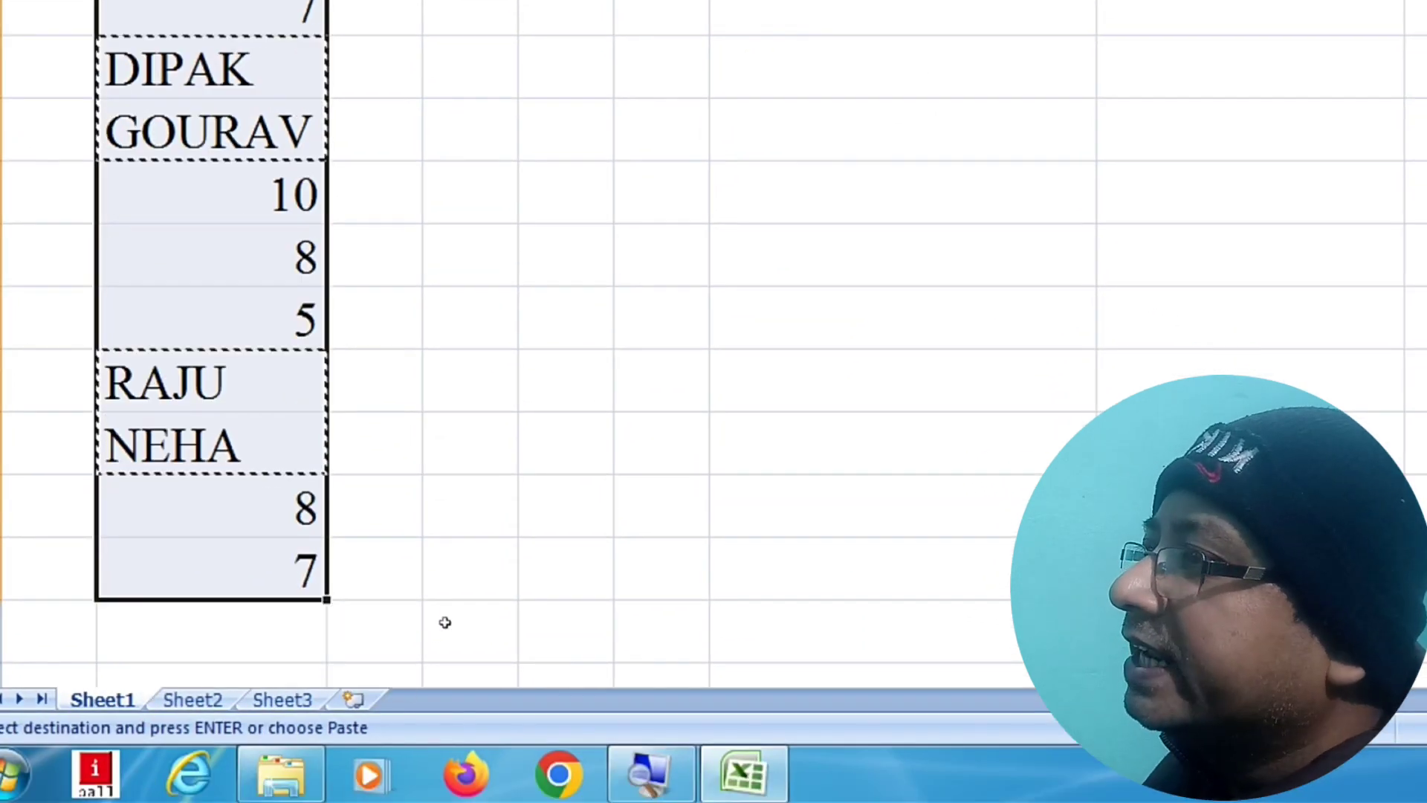
pyautogui.press('F5')
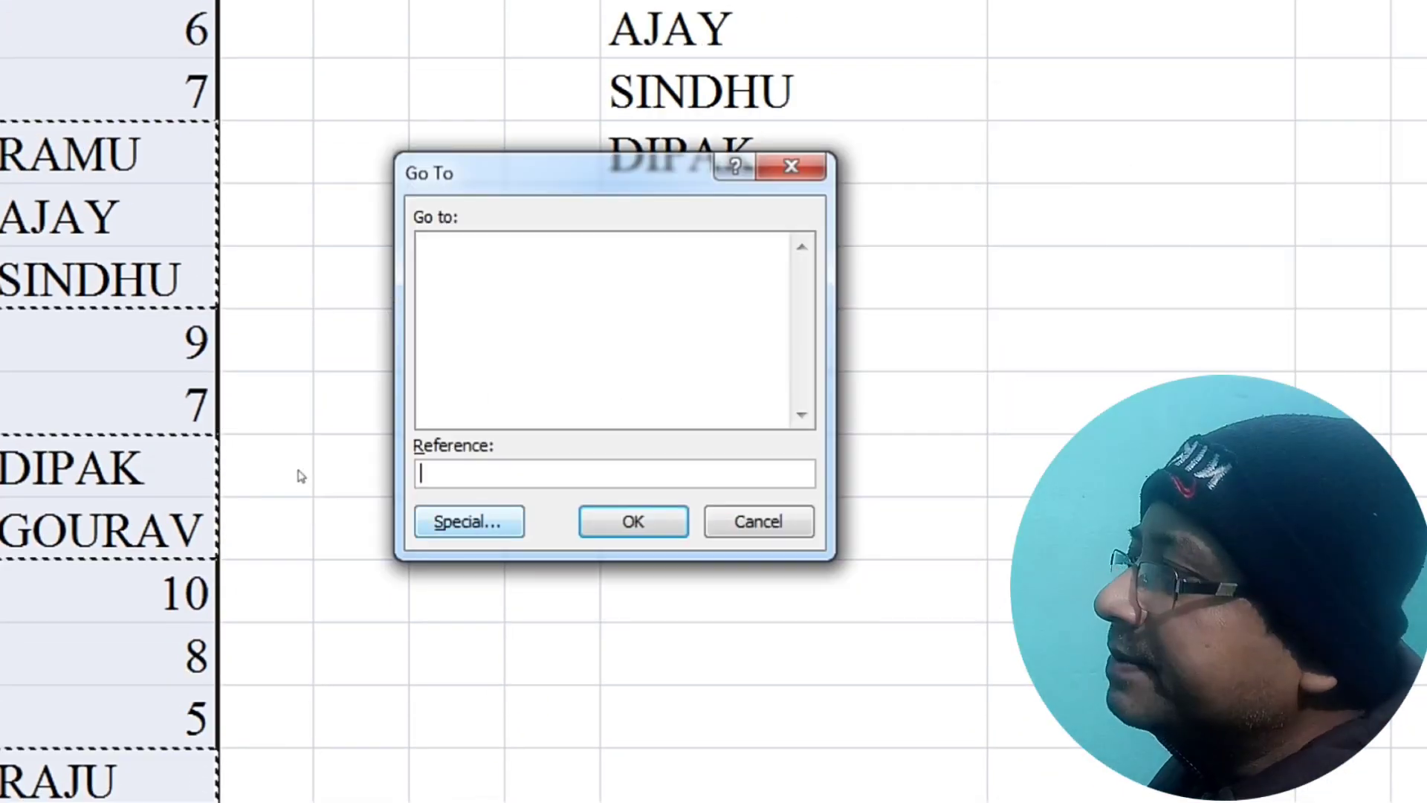
# Apply Go To Special with Constants and only Numbers checked to pick out the class numbers
pyautogui.press('Return')
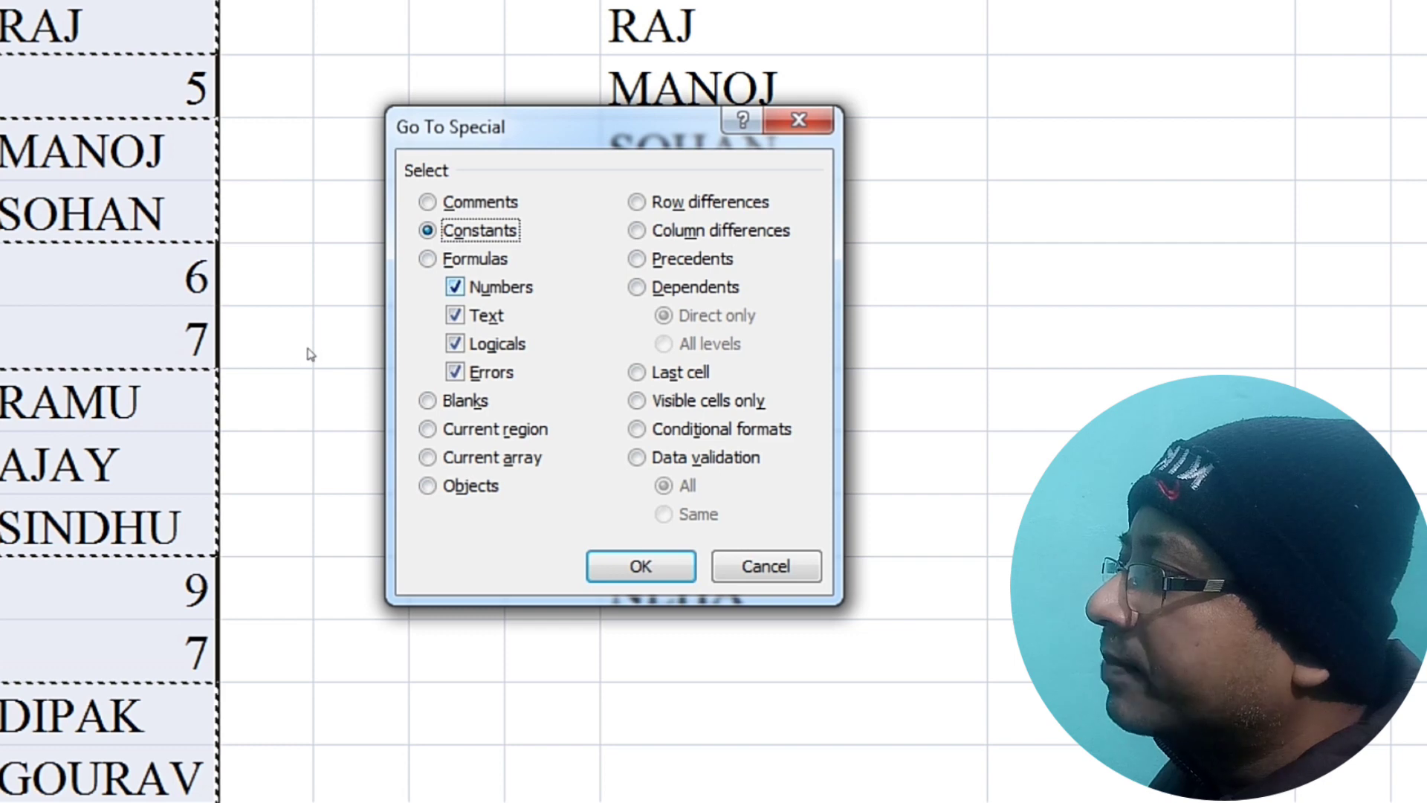
pyautogui.hotkey('alt', 'x')
pyautogui.hotkey('alt', 'g')
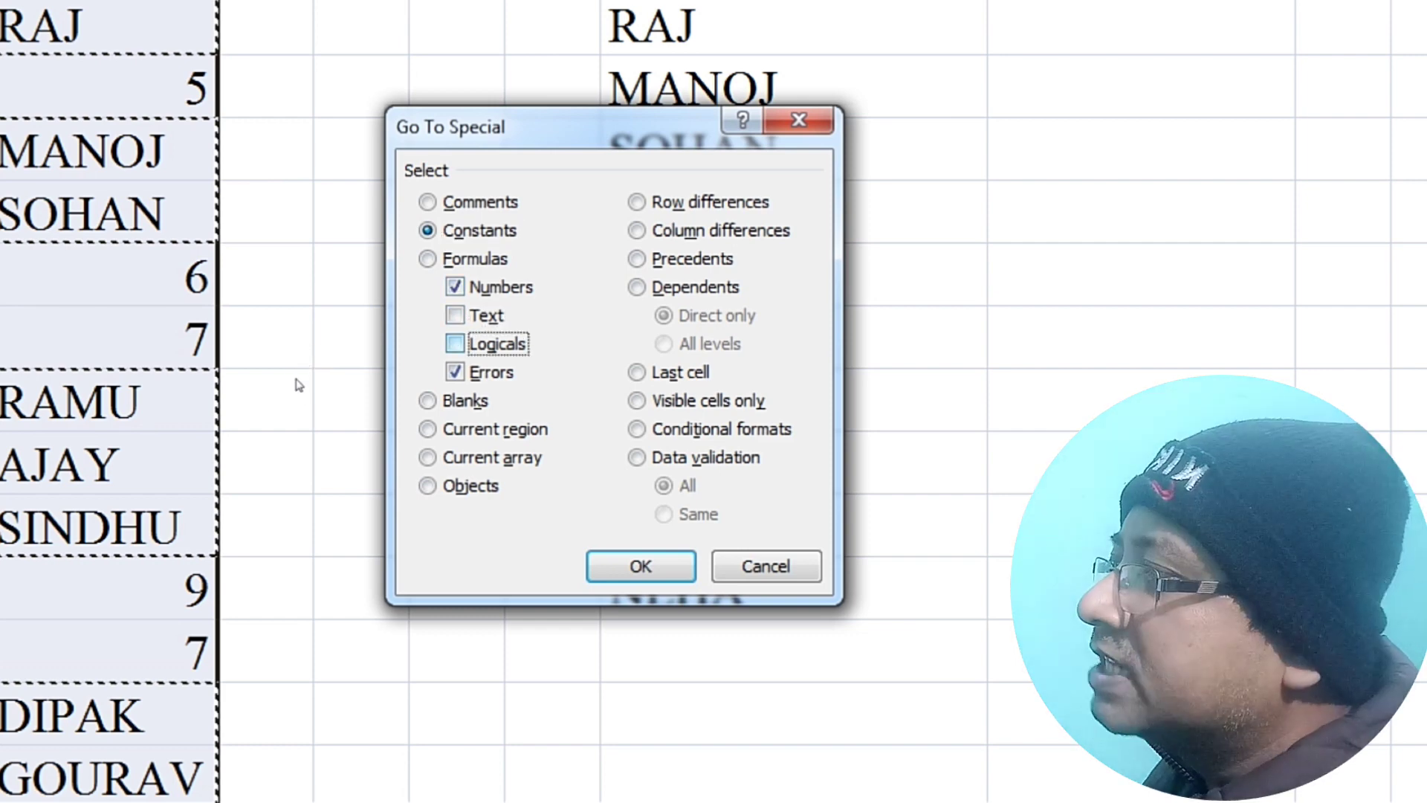
pyautogui.hotkey('alt', 'e')
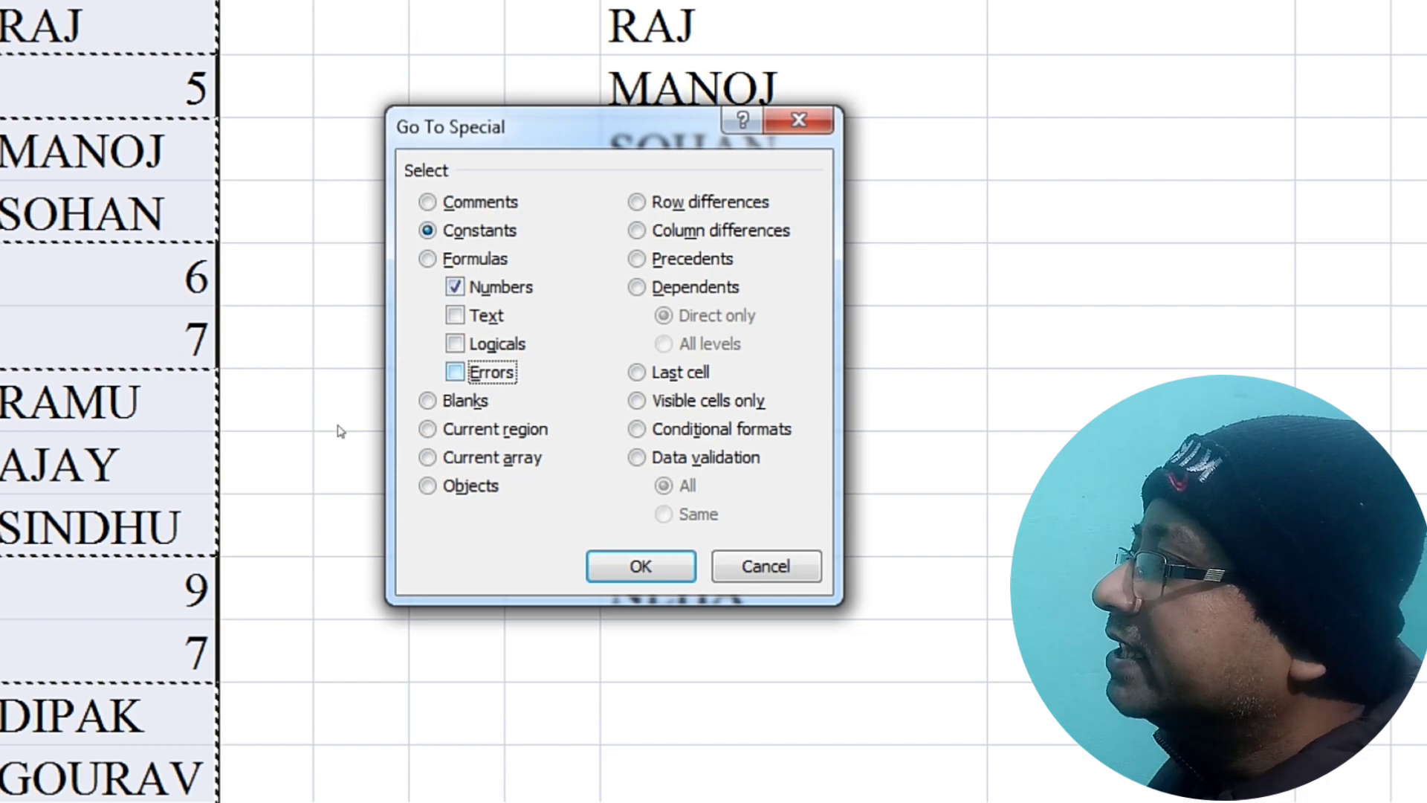
pyautogui.press('Return')
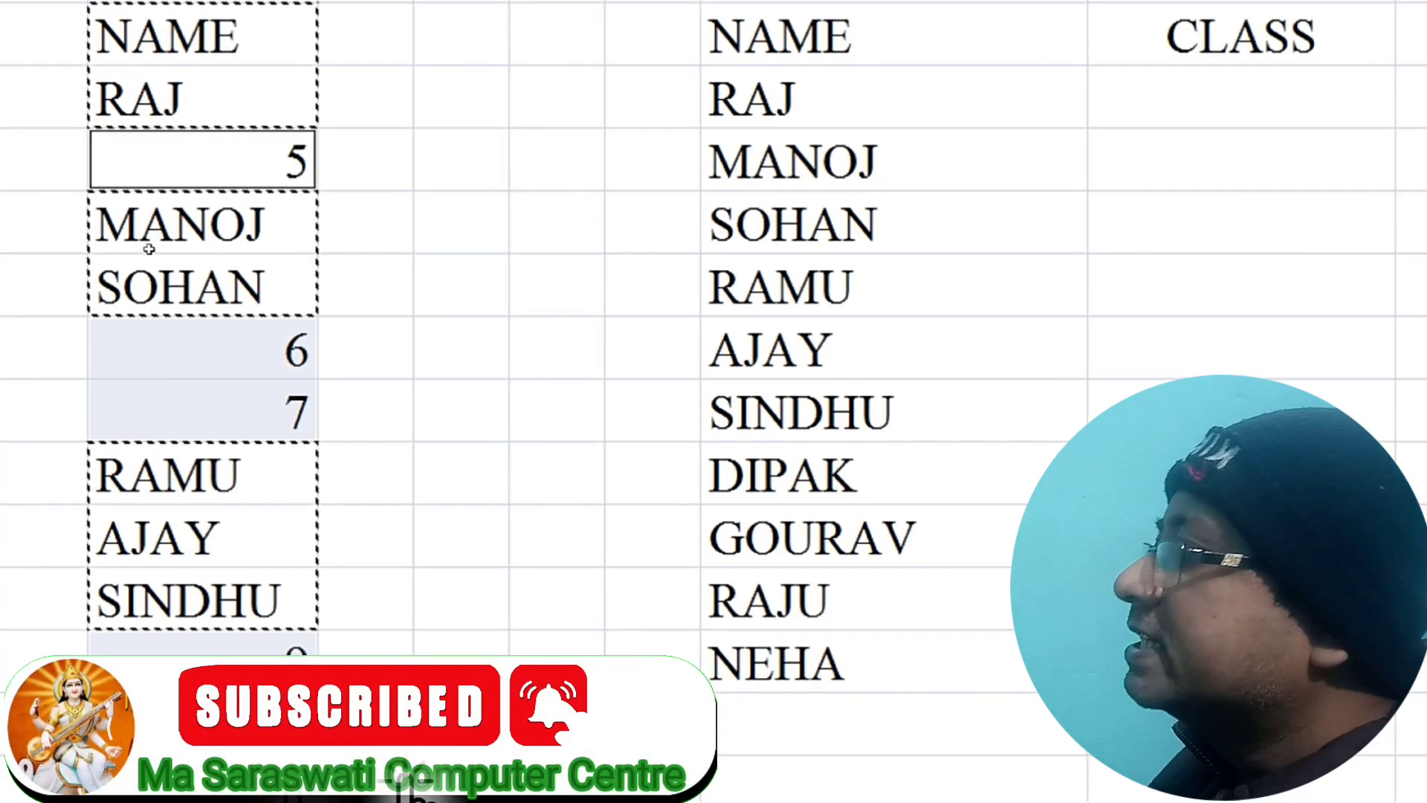
# Paste the copied class numbers into the CLASS column from H4, then select the whole G3:H13 table
pyautogui.hotkey('ctrl', 'c')
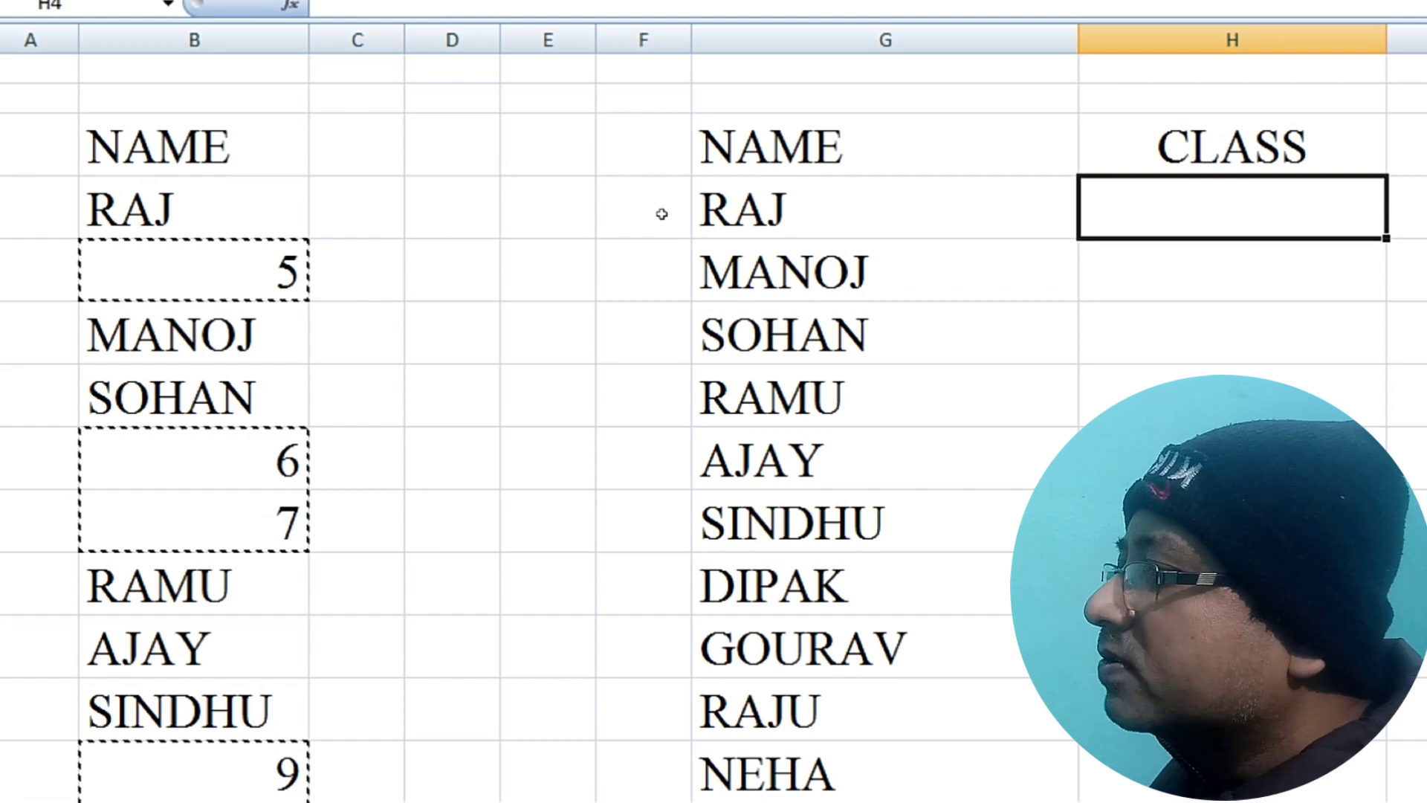
pyautogui.hotkey('ctrl', 'v')
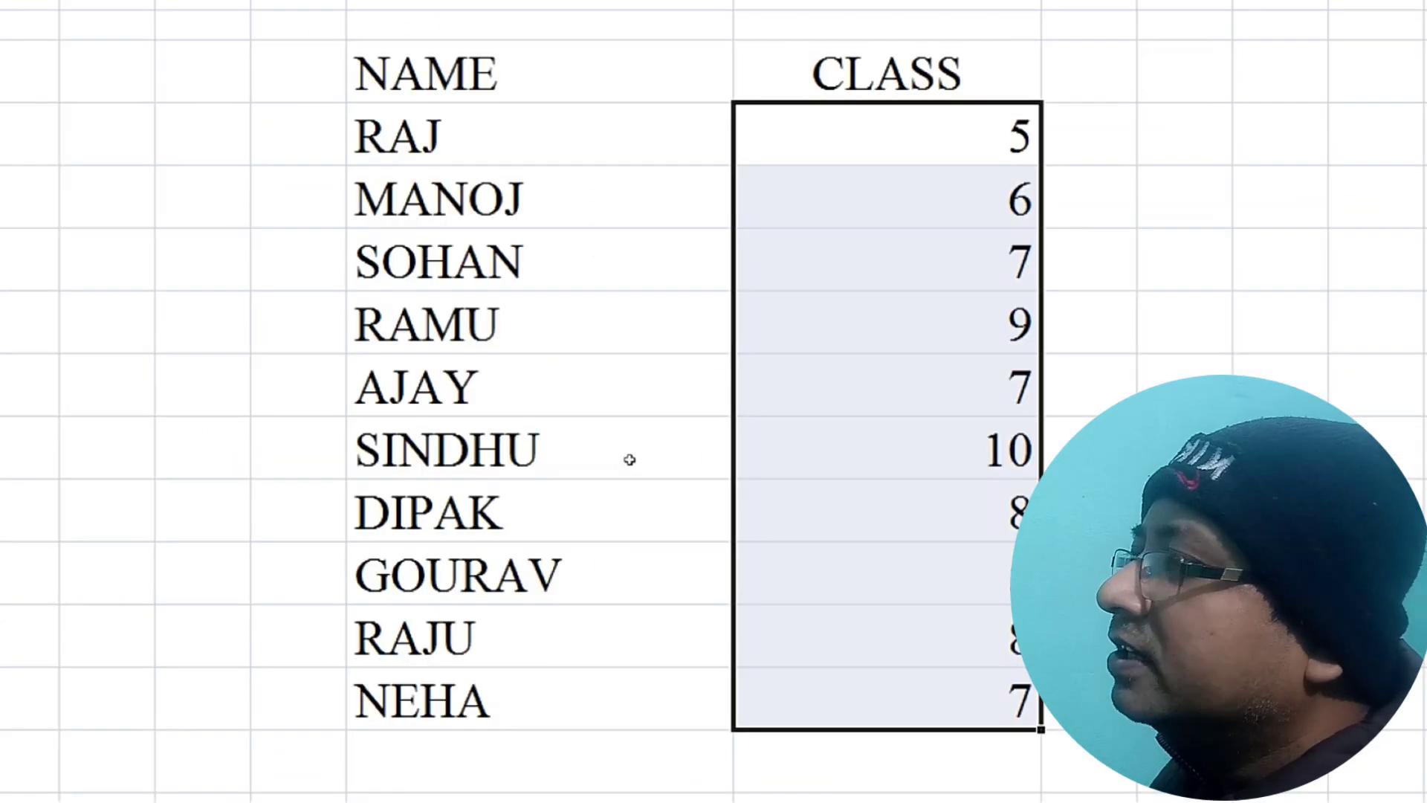
pyautogui.moveTo(394, 134); pyautogui.dragTo(446, 637)
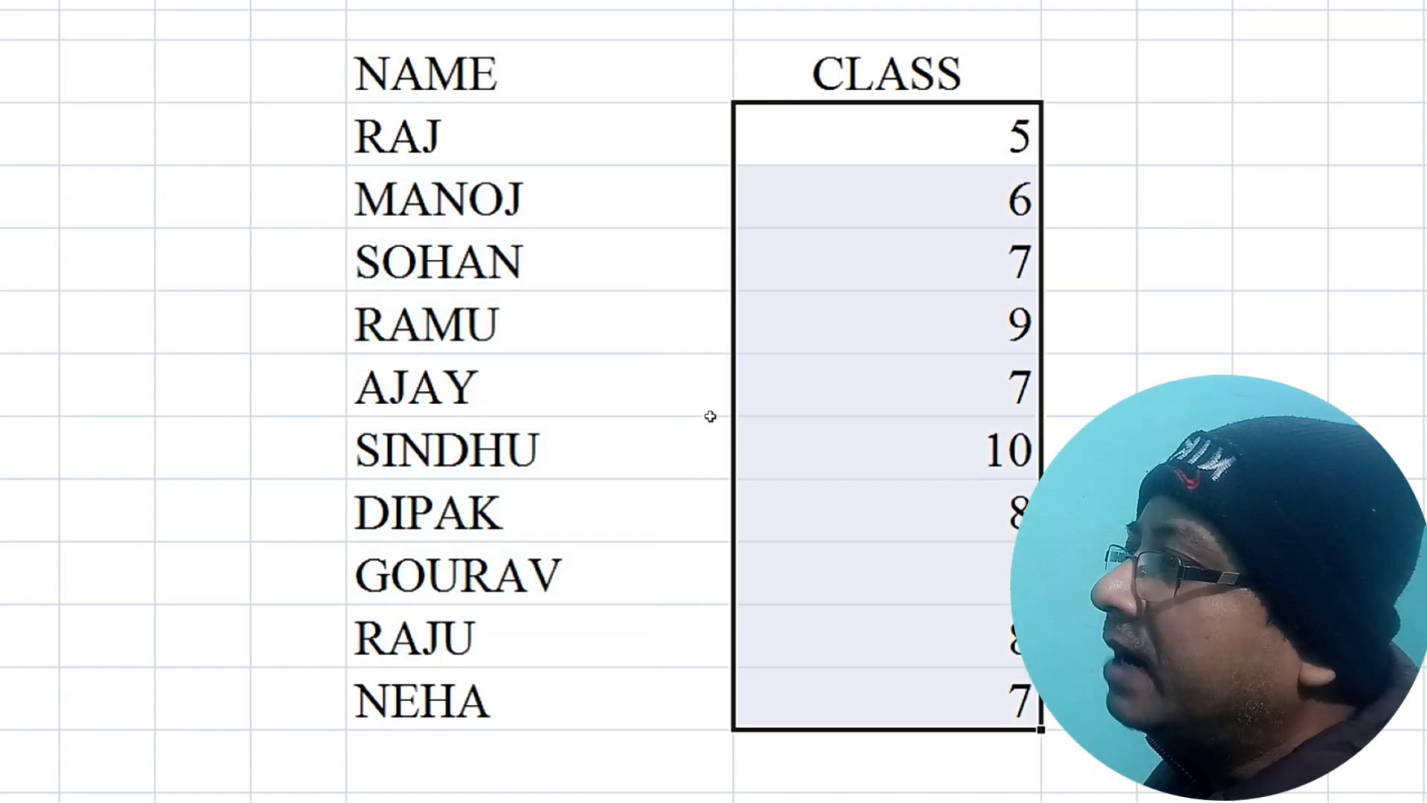
pyautogui.click(548, 297)
pyautogui.hotkey('ctrl', 'Up')
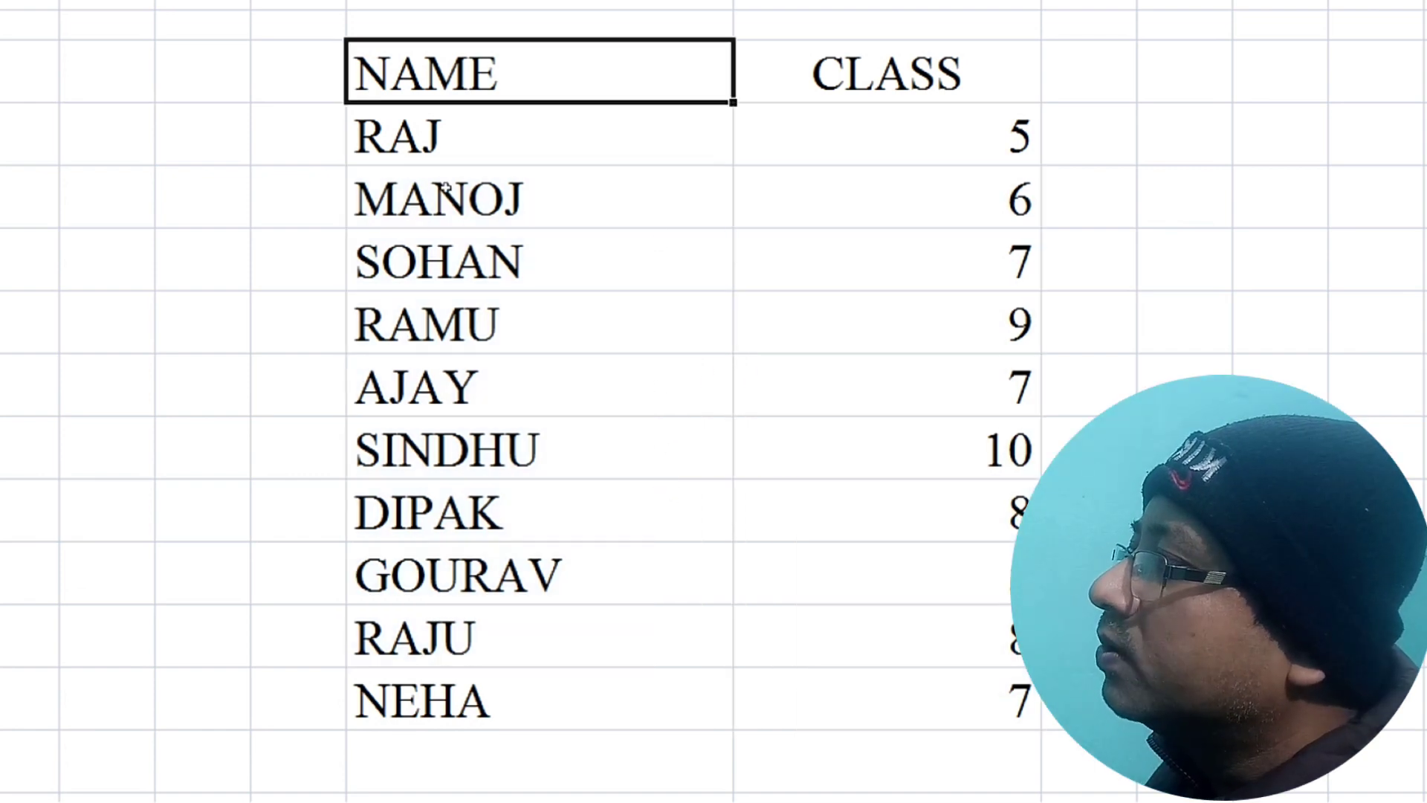
pyautogui.hotkey('ctrl', 'a')
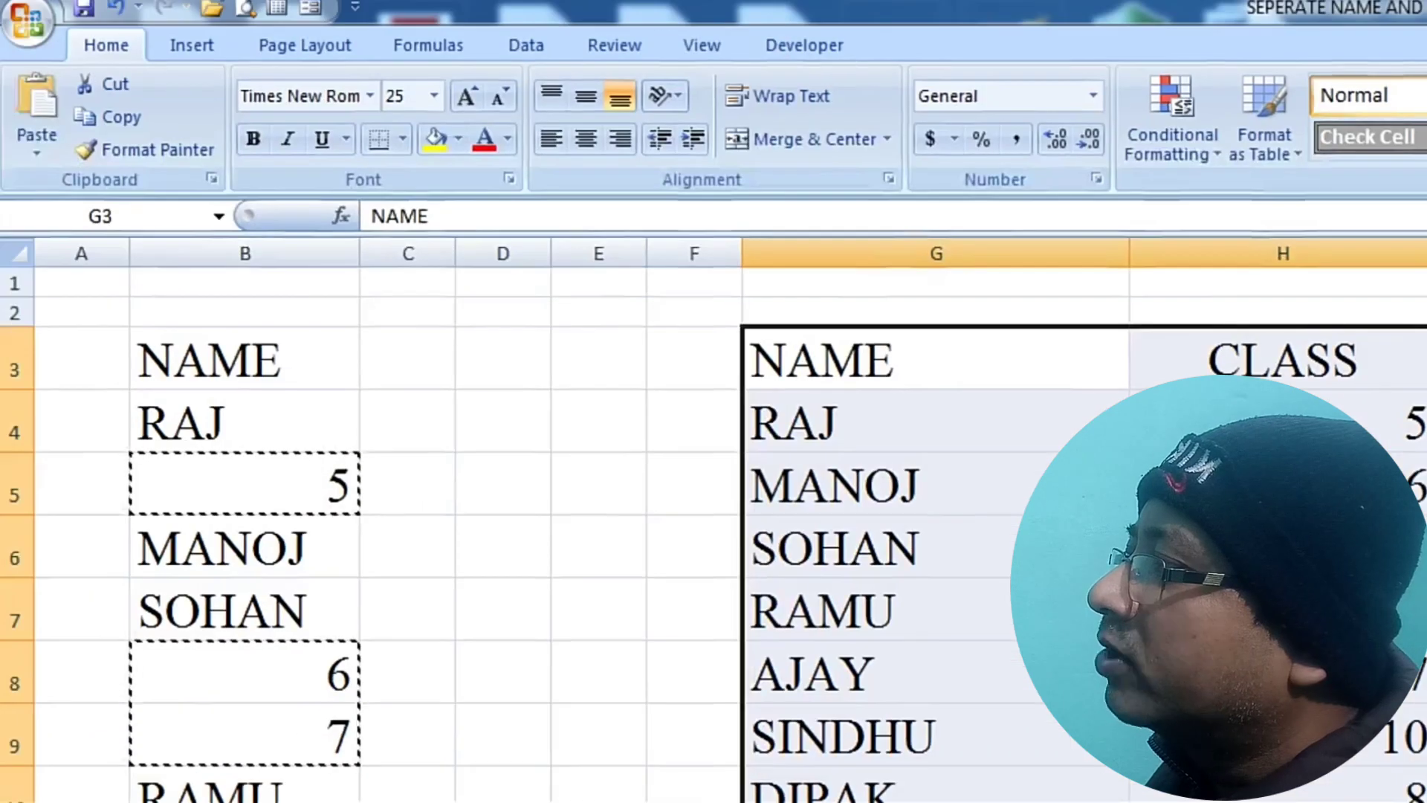
# Apply All Borders to the NAME–CLASS table and centre its entries
pyautogui.click(403, 138)
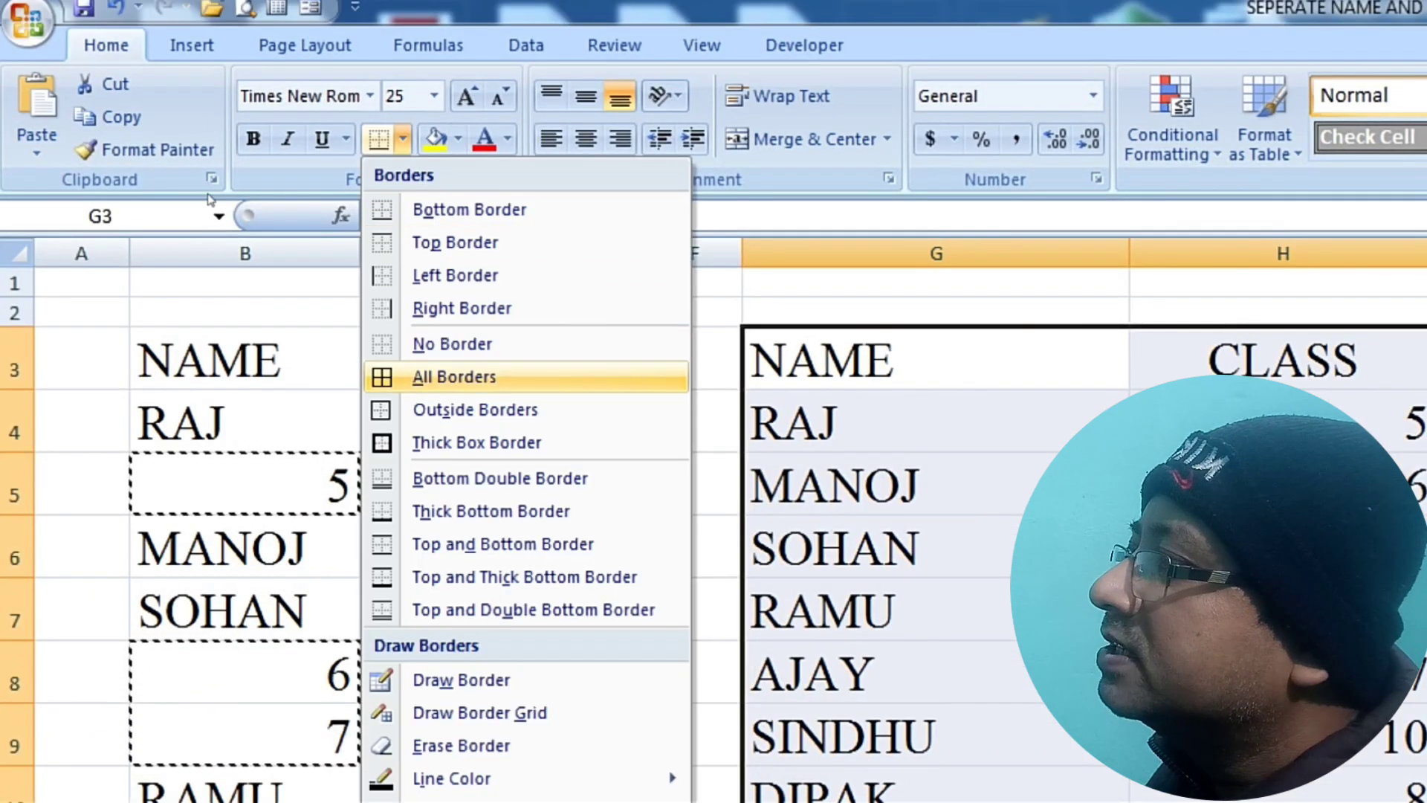
pyautogui.click(454, 377)
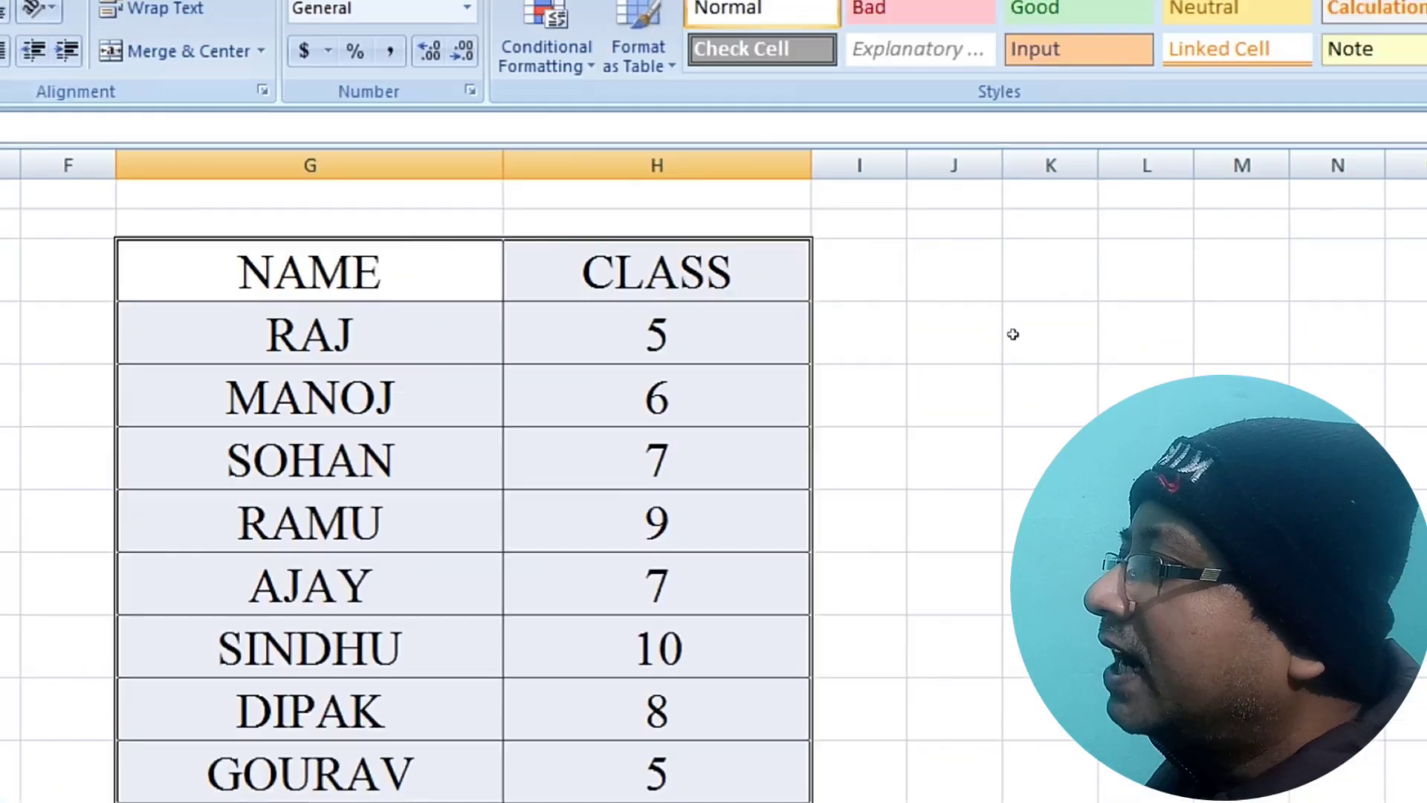
pyautogui.scroll(-4, 542, 351)
pyautogui.scroll(4, 556, 334)
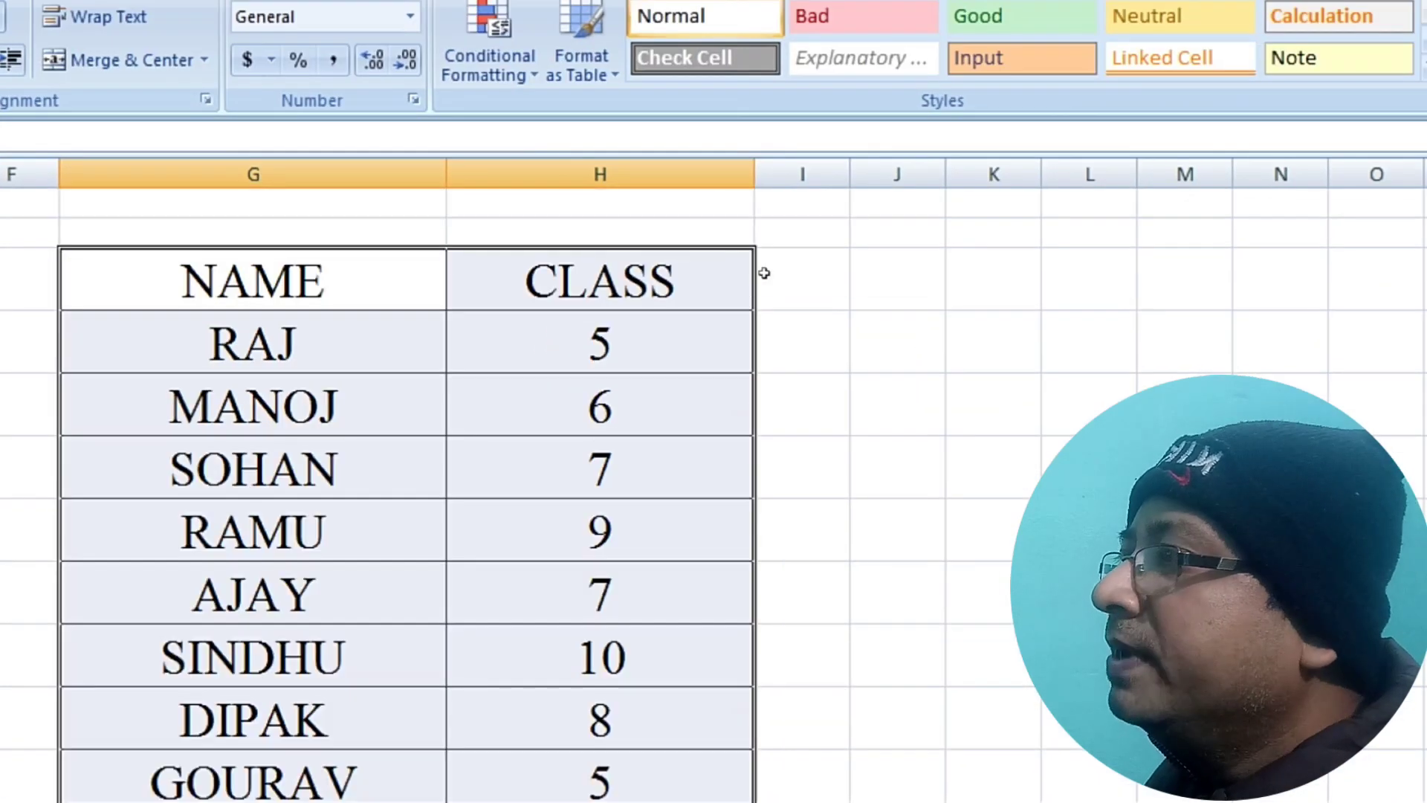
pyautogui.click(803, 466)
pyautogui.click(601, 280)
pyautogui.click(601, 529)
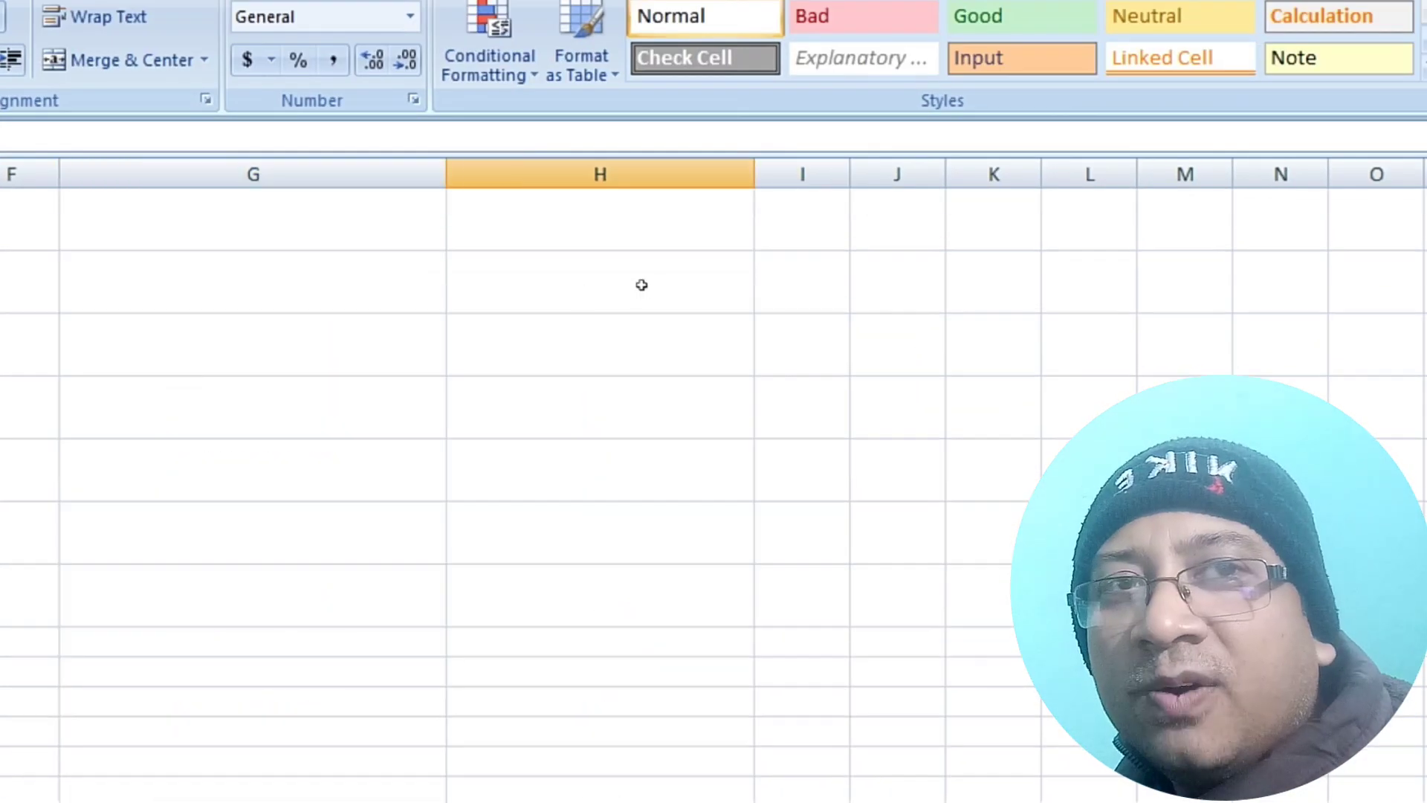